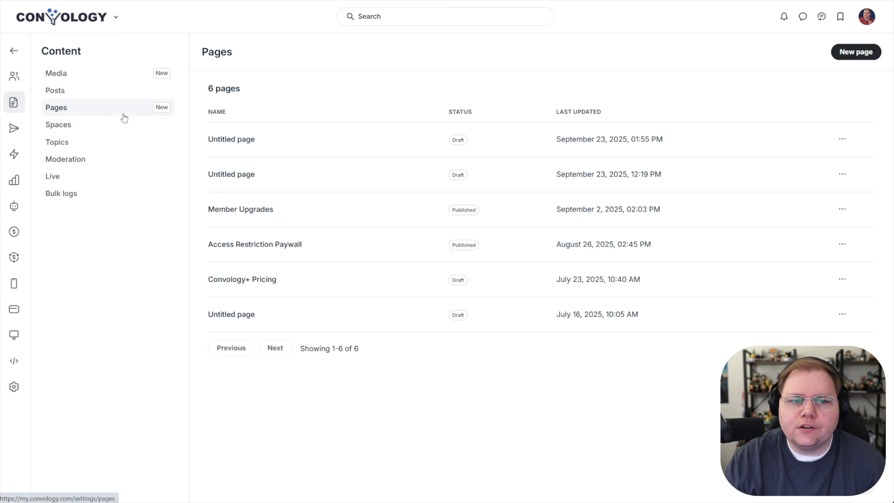
Open the most recently updated untitled draft page for editing
{"action": "left_click", "coordinate": [115, 20]}
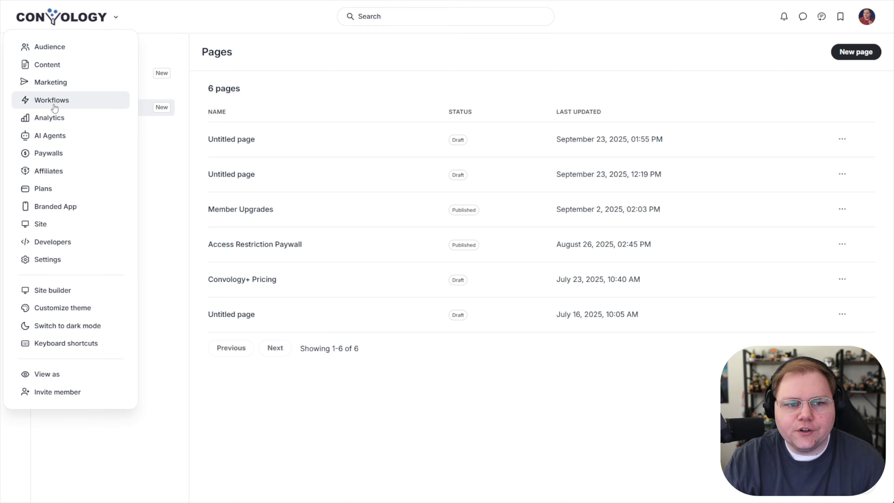
{"action": "left_click", "coordinate": [115, 18]}
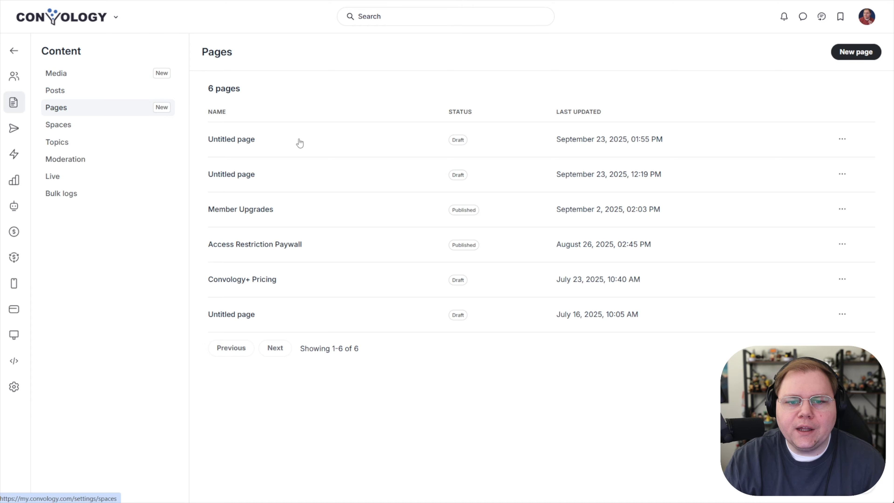
{"action": "left_click", "coordinate": [231, 140]}
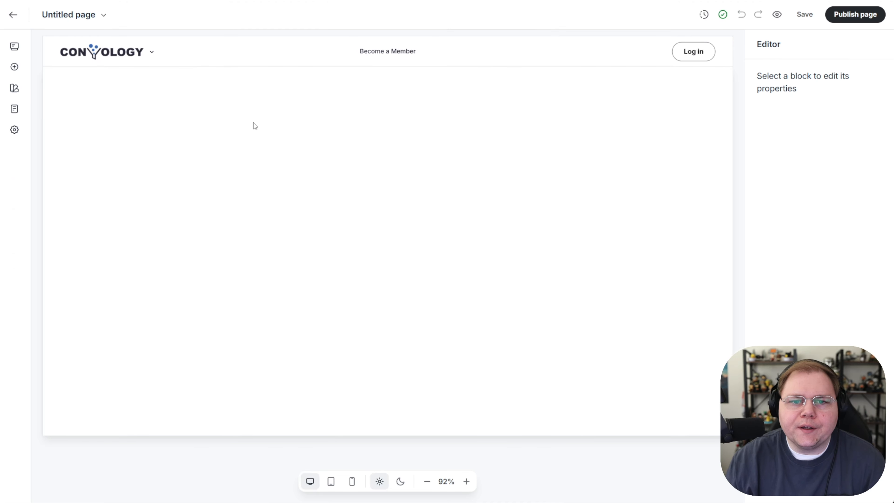
Add the "Unlock Your Full Potential with Expert Coaching" hero header block to the blank page
{"action": "left_click", "coordinate": [14, 51]}
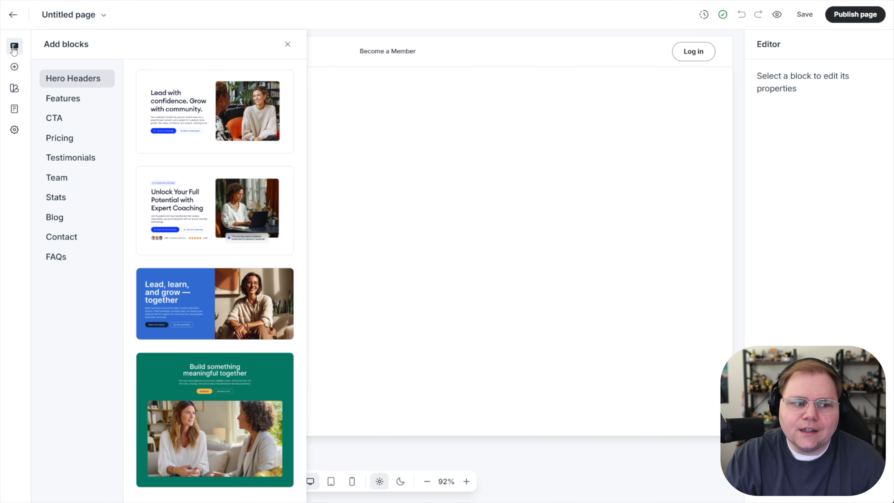
{"action": "left_click", "coordinate": [70, 105]}
{"action": "left_click", "coordinate": [66, 119]}
{"action": "left_click", "coordinate": [82, 83]}
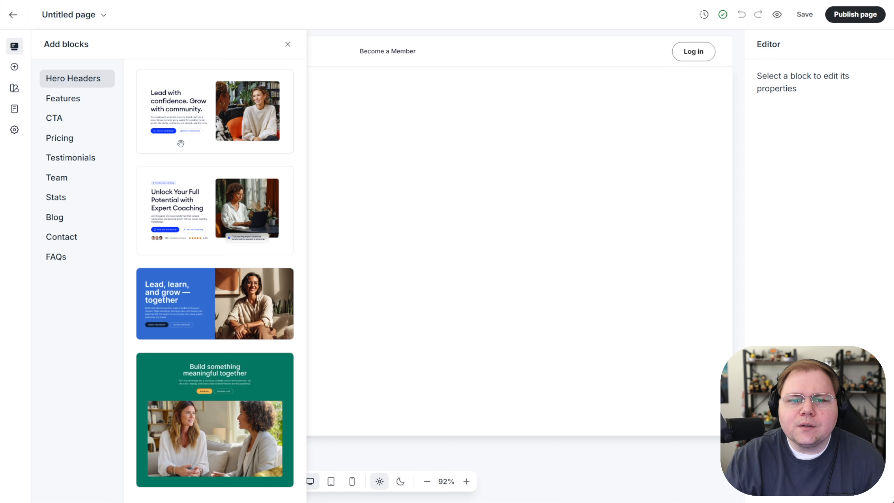
{"action": "left_click", "coordinate": [207, 211]}
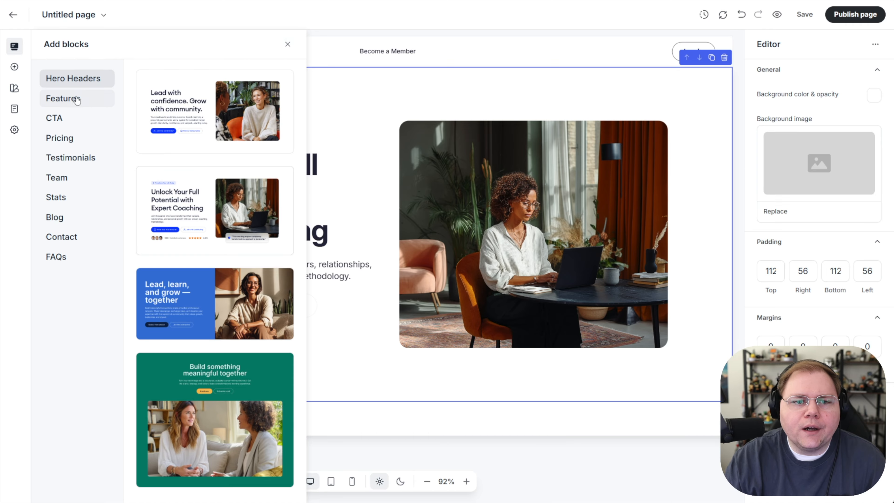
Look through the Features blocks and add the "Insights & ideas for growing leaders" blog listing block below the hero header
{"action": "left_click", "coordinate": [71, 107]}
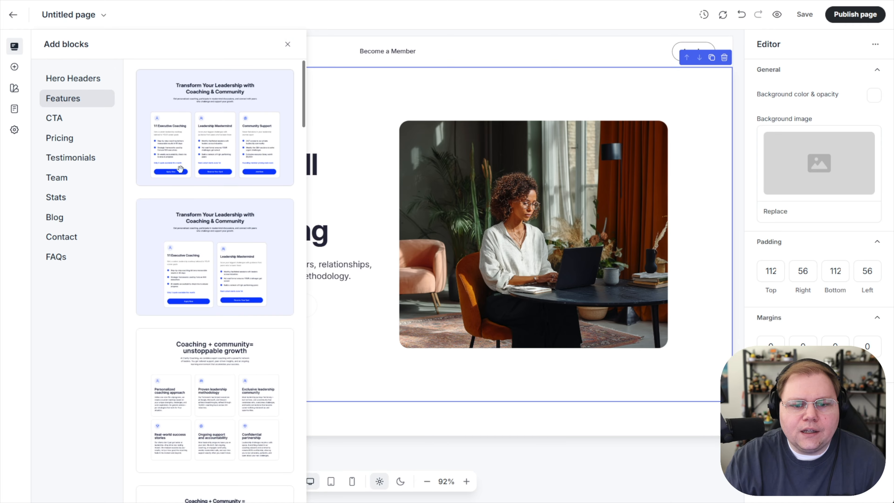
{"action": "scroll", "coordinate": [215, 246], "scroll_direction": "down", "scroll_amount": 5}
{"action": "key", "text": "Escape"}
{"action": "left_click", "coordinate": [14, 46]}
{"action": "left_click", "coordinate": [67, 99]}
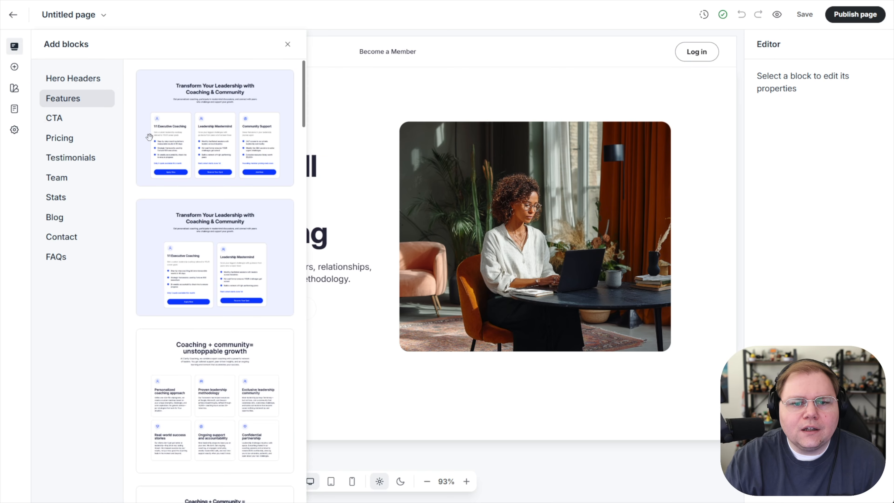
{"action": "scroll", "coordinate": [201, 160], "scroll_direction": "down", "scroll_amount": 5}
{"action": "left_click", "coordinate": [54, 217]}
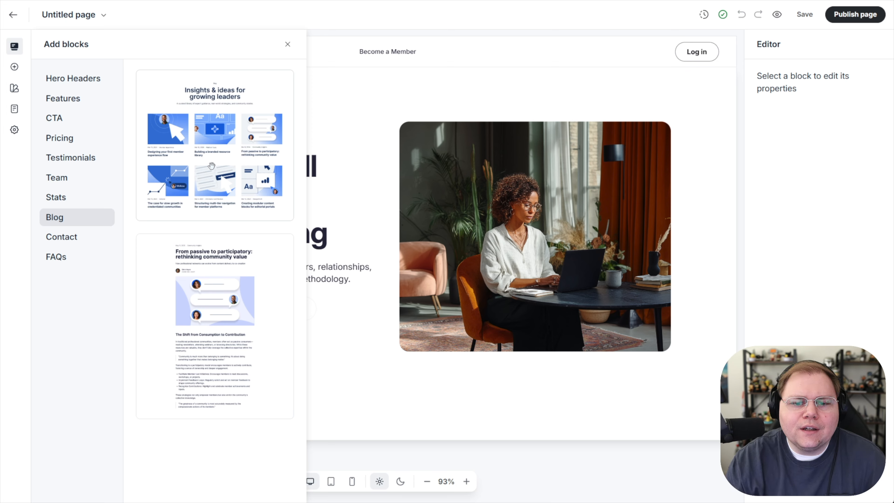
{"action": "left_click", "coordinate": [263, 159]}
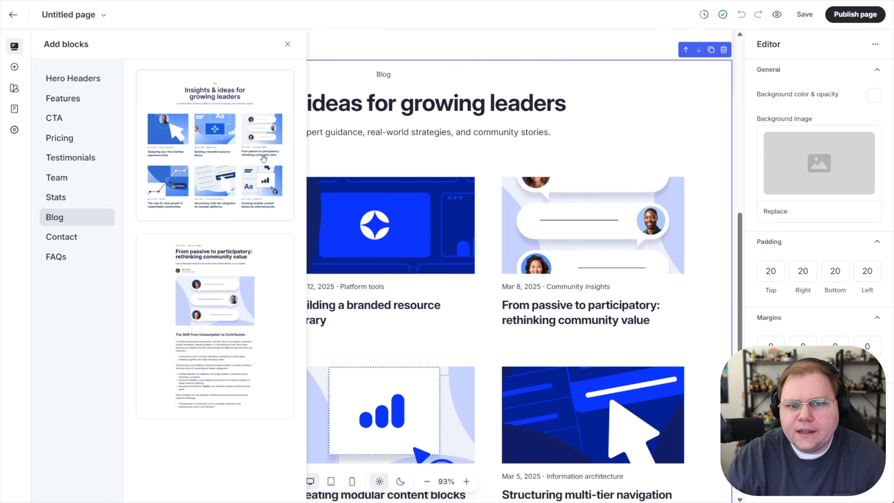
{"action": "left_click", "coordinate": [288, 44]}
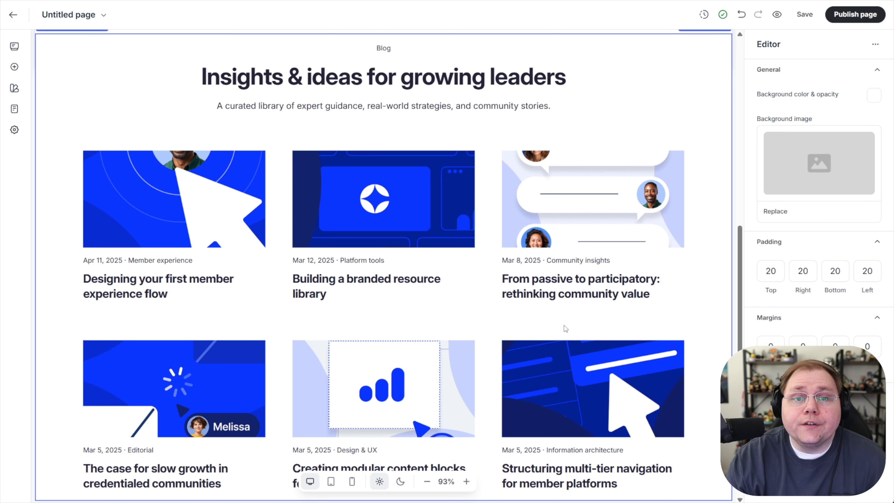
Remove the small "Blog" label and the lower row of three articles from the blog listing block
{"action": "scroll", "coordinate": [576, 326], "scroll_direction": "down", "scroll_amount": 2}
{"action": "scroll", "coordinate": [544, 276], "scroll_direction": "up", "scroll_amount": 3}
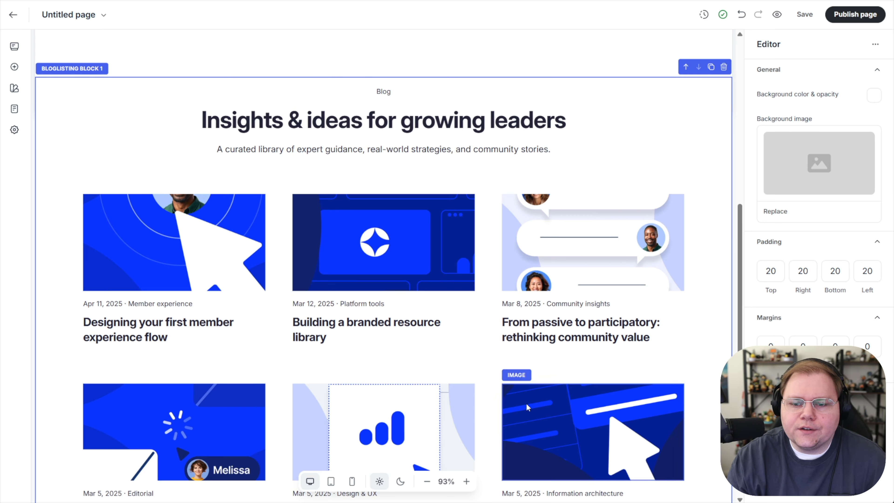
{"action": "scroll", "coordinate": [603, 384], "scroll_direction": "down", "scroll_amount": 3}
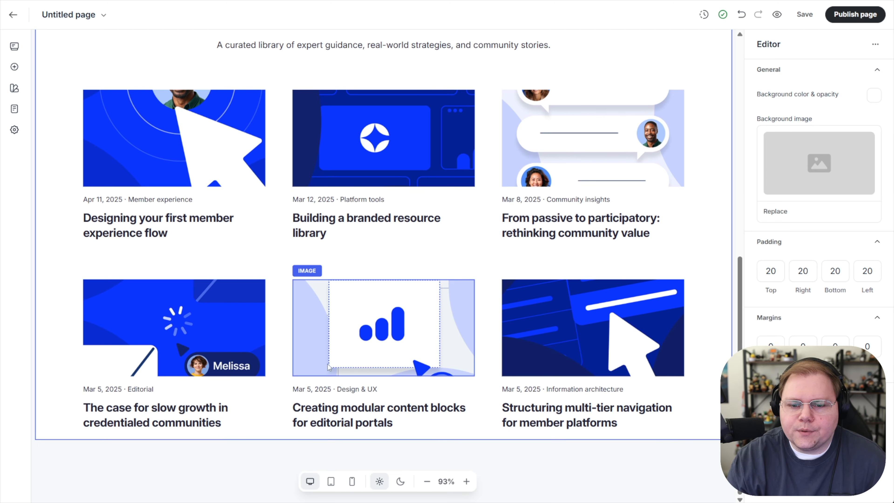
{"action": "left_click", "coordinate": [563, 338]}
{"action": "scroll", "coordinate": [307, 297], "scroll_direction": "up", "scroll_amount": 10}
{"action": "scroll", "coordinate": [307, 297], "scroll_direction": "up", "scroll_amount": 2}
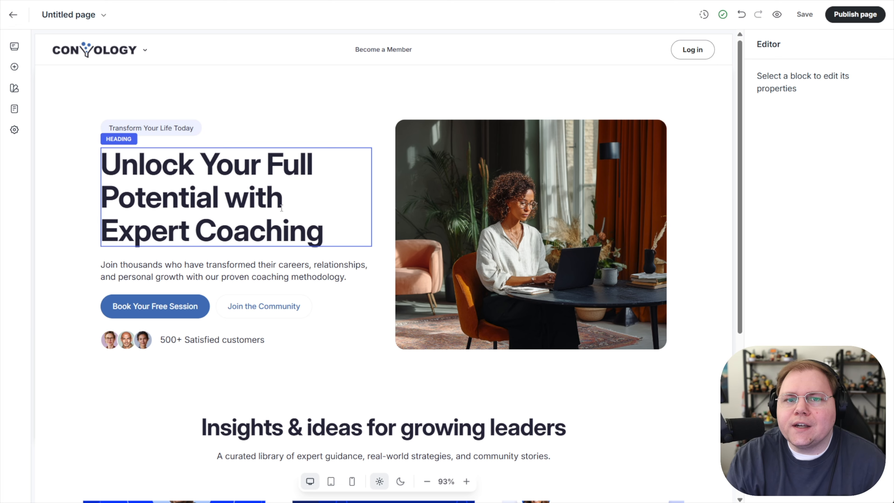
Replace the images of the three remaining articles with the blurred Agency Blueprint course thumbnail showing a padlock
{"action": "scroll", "coordinate": [281, 208], "scroll_direction": "down", "scroll_amount": 7}
{"action": "left_click", "coordinate": [204, 264]}
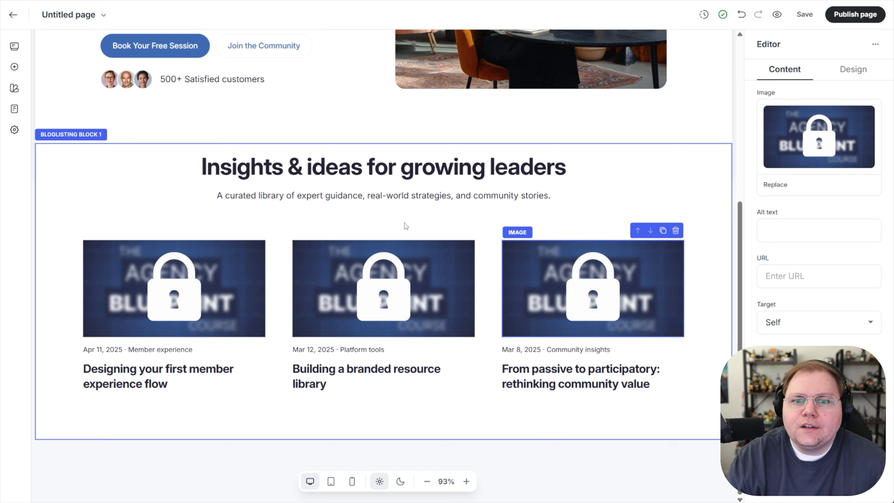
{"action": "scroll", "coordinate": [405, 226], "scroll_direction": "up", "scroll_amount": 2}
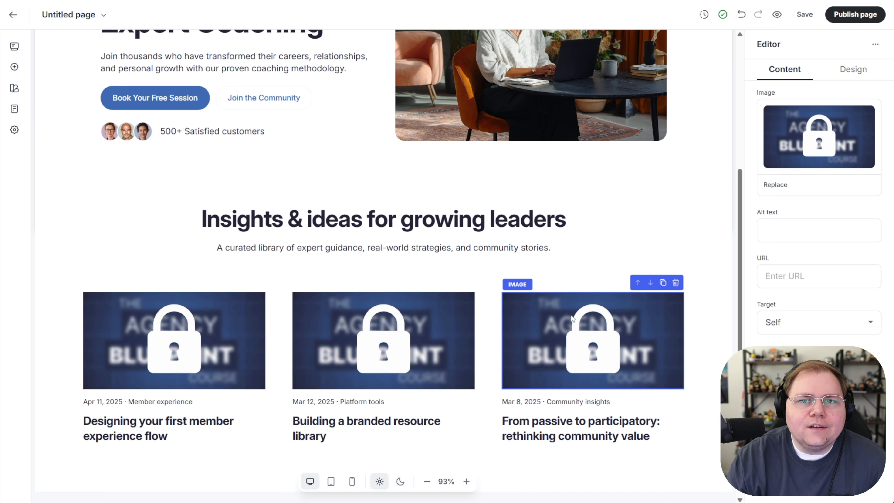
Change the date line under the first article's image to "DAY 1" and give it the Paragraph 1 style
{"action": "scroll", "coordinate": [486, 352], "scroll_direction": "down", "scroll_amount": 2}
{"action": "left_click", "coordinate": [143, 350]}
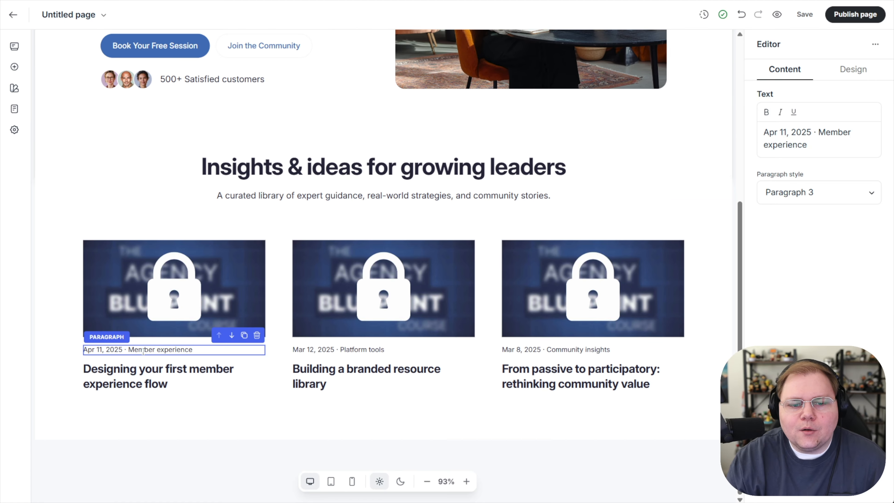
{"action": "left_click_drag", "start_coordinate": [812, 147], "coordinate": [728, 125]}
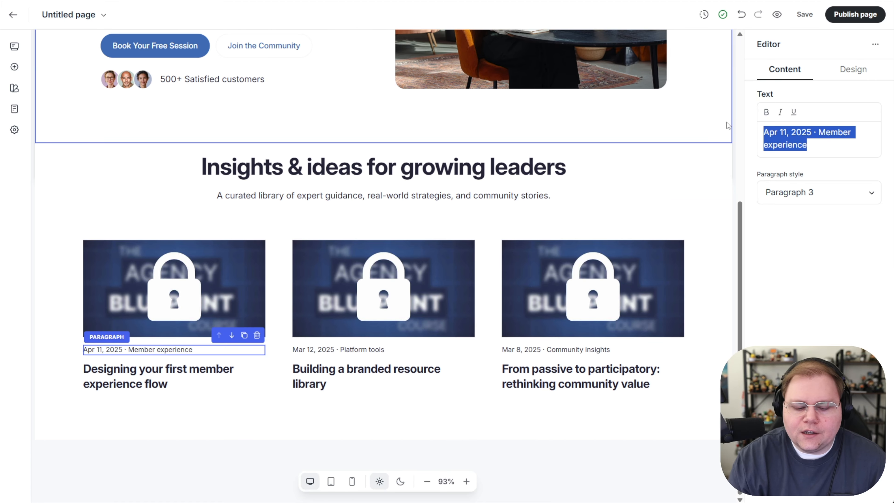
{"action": "type", "text": "Day"}
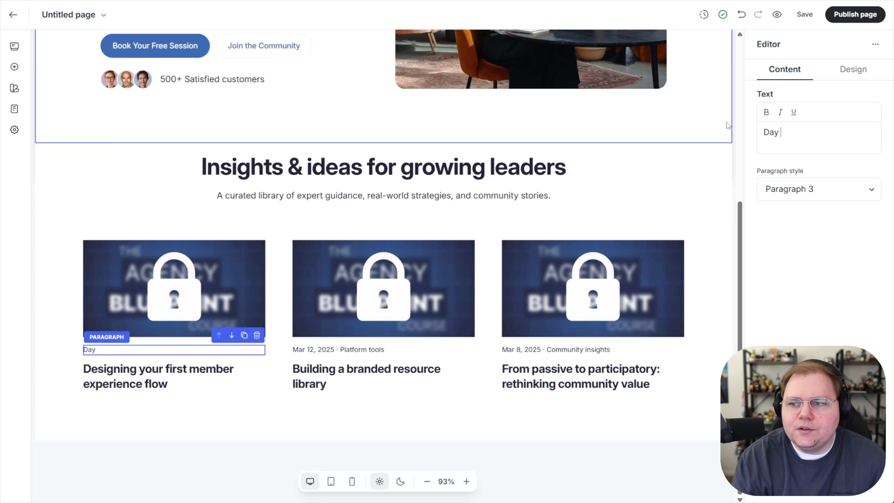
{"action": "key", "text": "ctrl+a"}
{"action": "type", "text": "DAY "}
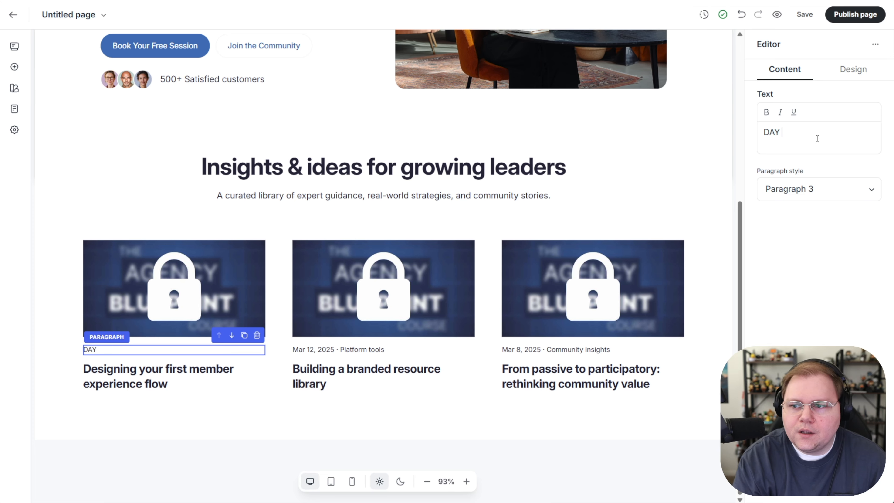
{"action": "type", "text": "1"}
{"action": "left_click", "coordinate": [813, 189]}
{"action": "left_click", "coordinate": [798, 217]}
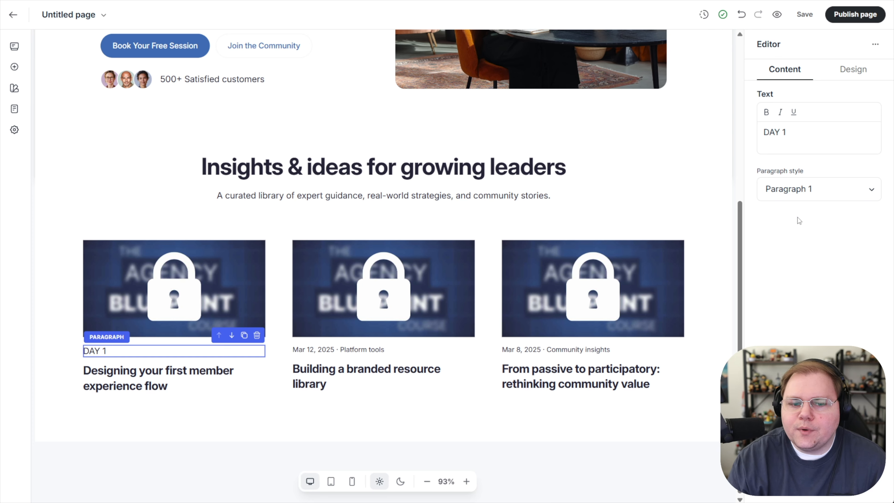
{"action": "left_click", "coordinate": [182, 383]}
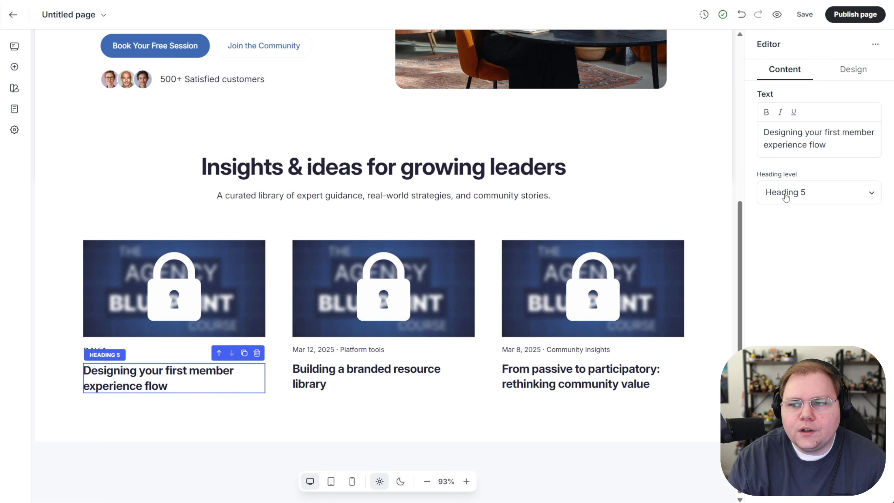
{"action": "triple_click", "coordinate": [792, 133]}
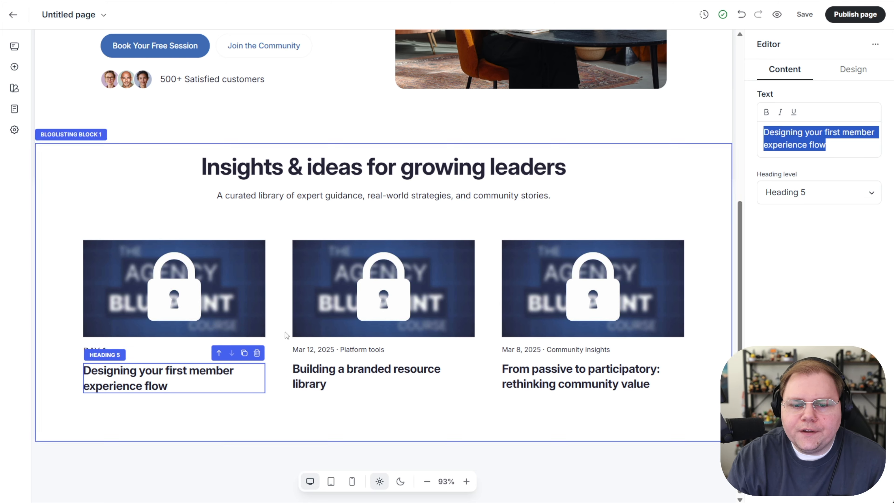
{"action": "left_click", "coordinate": [503, 387]}
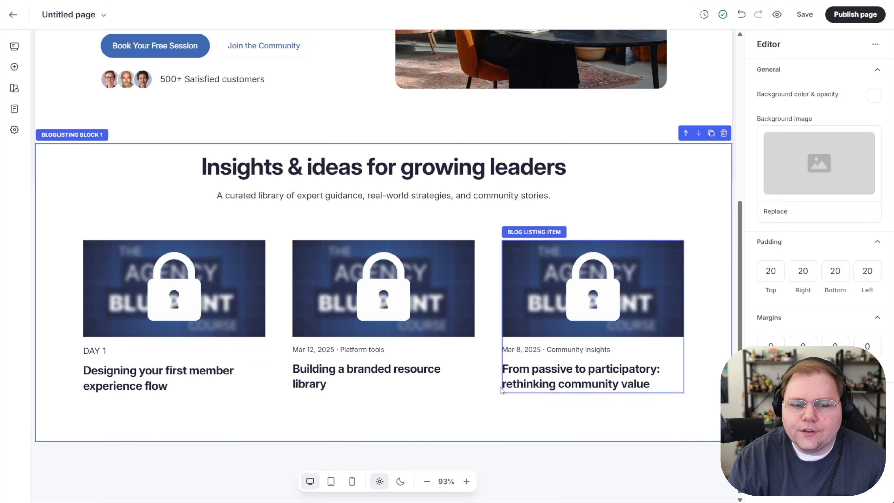
Change the text of the hero header's "Book Your Free Session" button to "Unlock the Challenge"
{"action": "scroll", "coordinate": [365, 309], "scroll_direction": "up", "scroll_amount": 7}
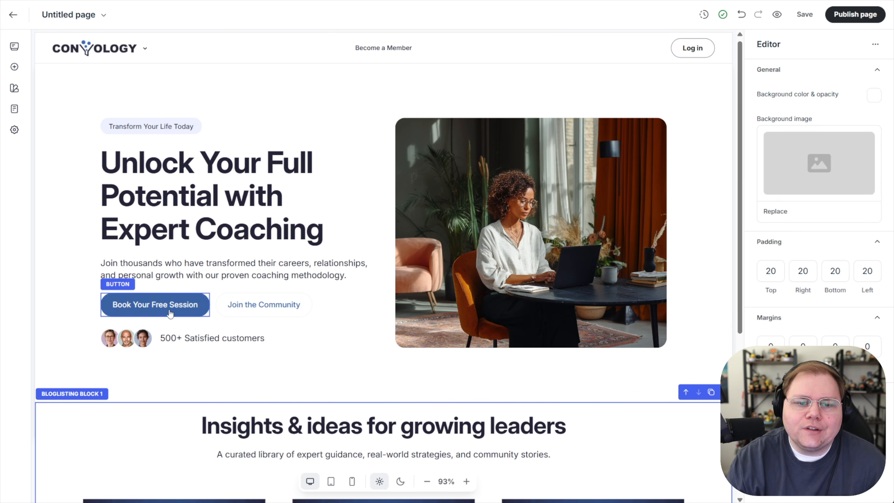
{"action": "left_click", "coordinate": [141, 307]}
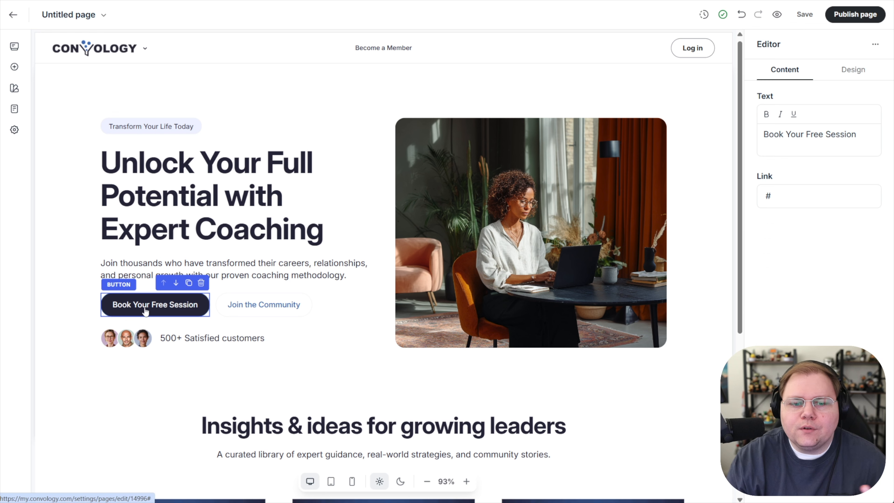
{"action": "triple_click", "coordinate": [825, 135]}
{"action": "type", "text": "Unlock the"}
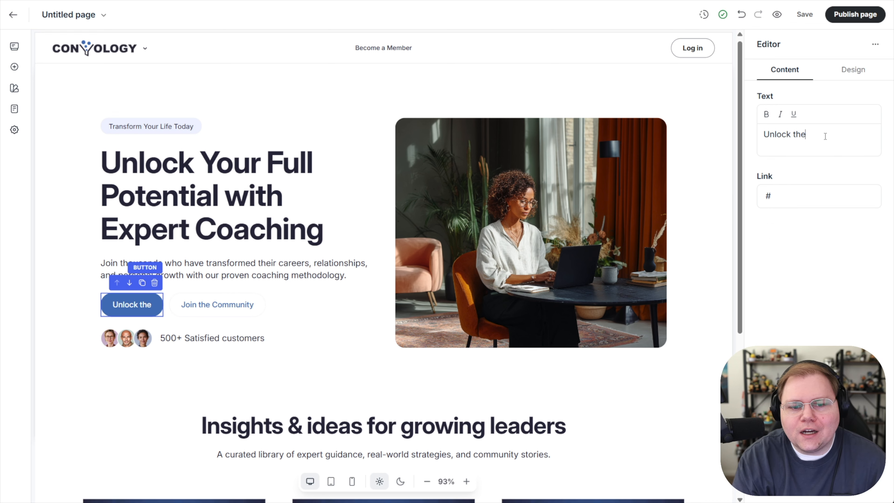
{"action": "type", "text": " Challenge"}
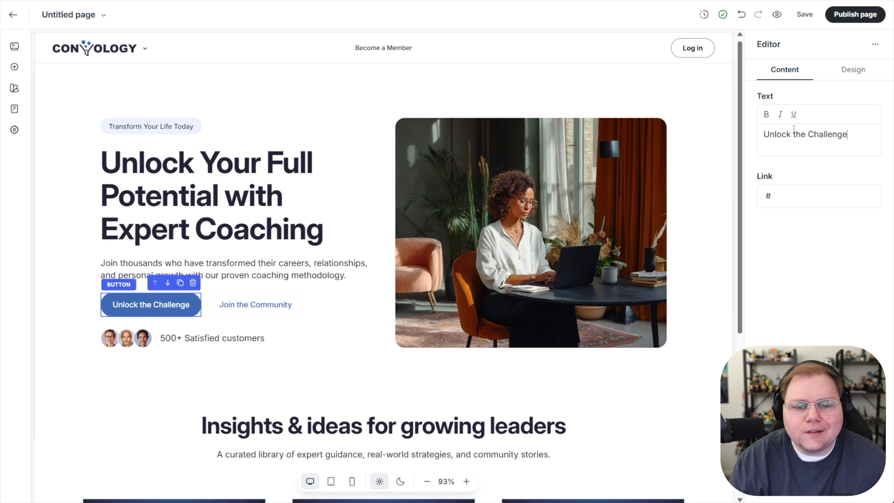
Delete the "Join the Community" button from the hero header
{"action": "left_click", "coordinate": [236, 305]}
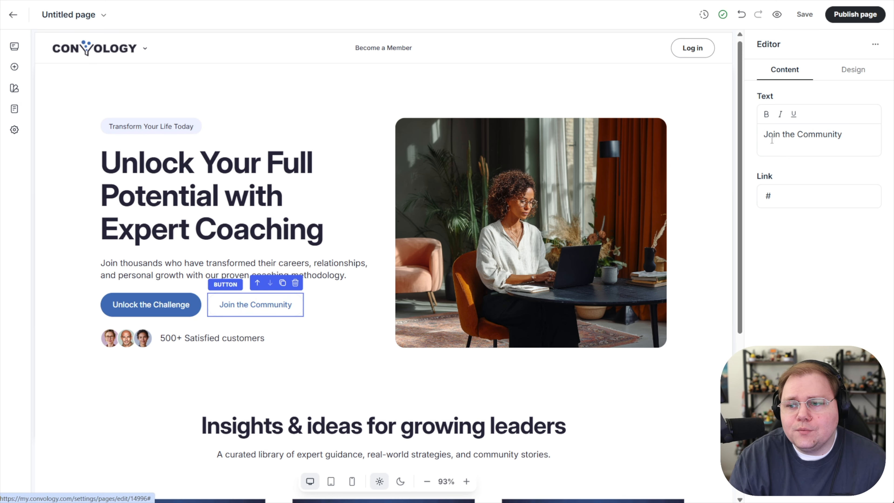
{"action": "left_click_drag", "start_coordinate": [843, 136], "coordinate": [763, 128]}
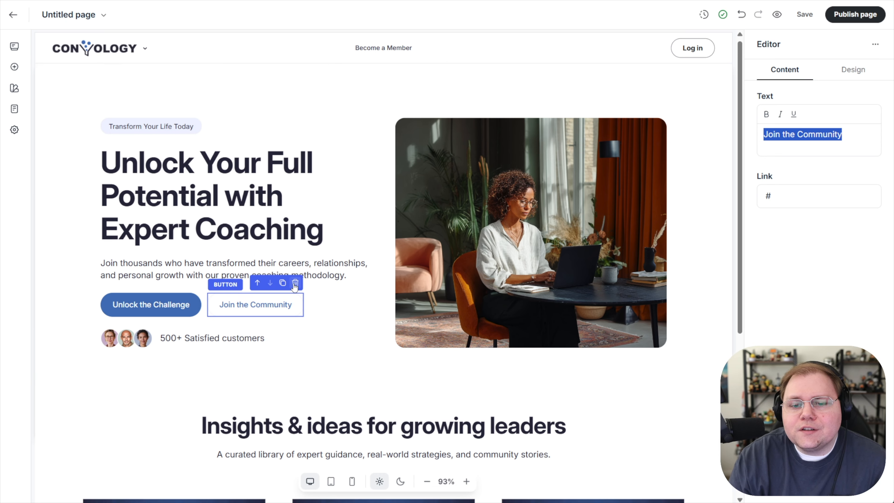
{"action": "key", "text": "Escape"}
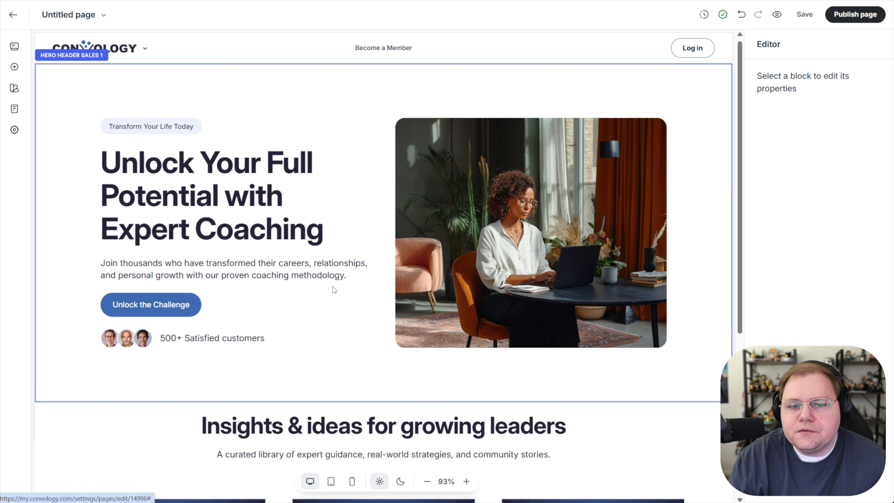
Review the page settings, including the access control options, and return to the page layout
{"action": "scroll", "coordinate": [332, 287], "scroll_direction": "down", "scroll_amount": 5}
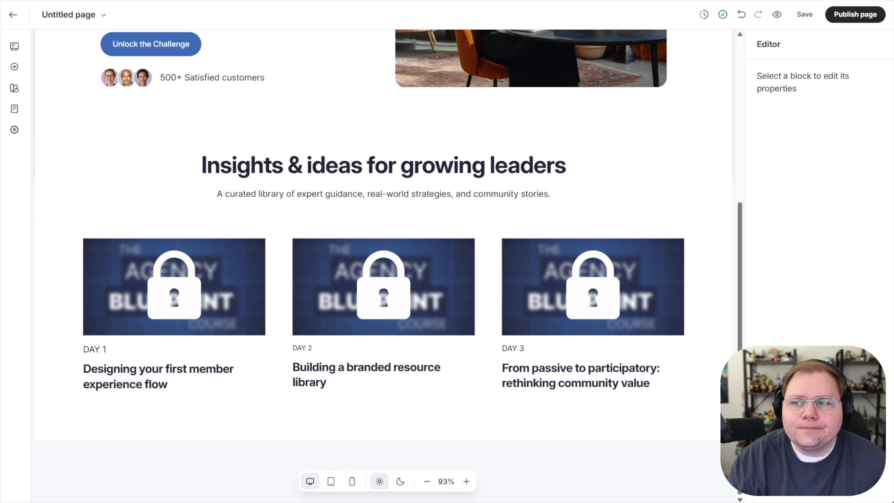
{"action": "left_click", "coordinate": [14, 110]}
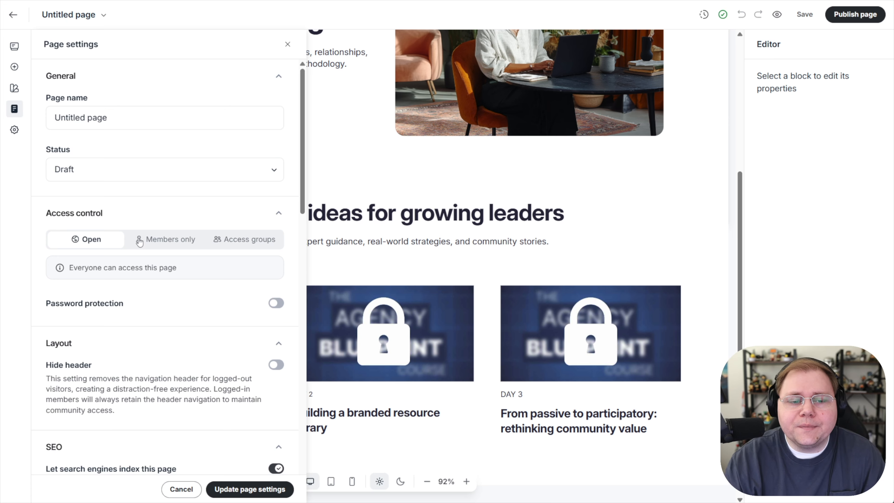
{"action": "left_click", "coordinate": [286, 45]}
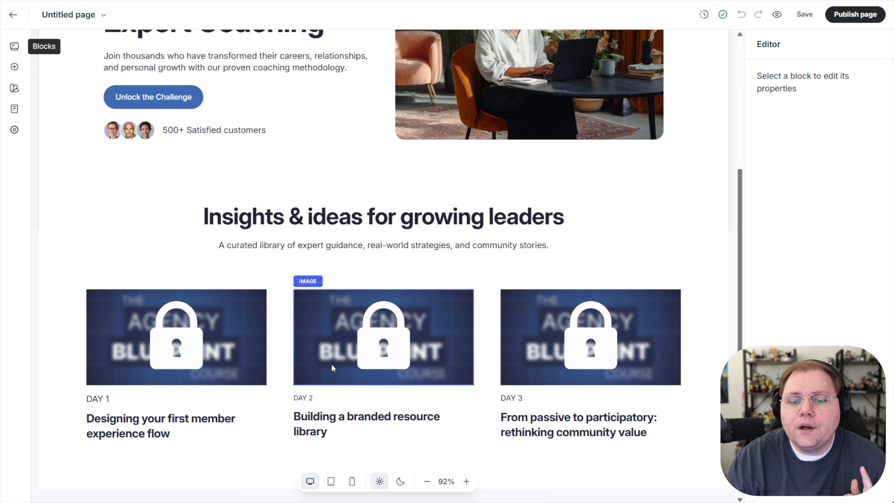
{"action": "scroll", "coordinate": [374, 337], "scroll_direction": "up", "scroll_amount": 3}
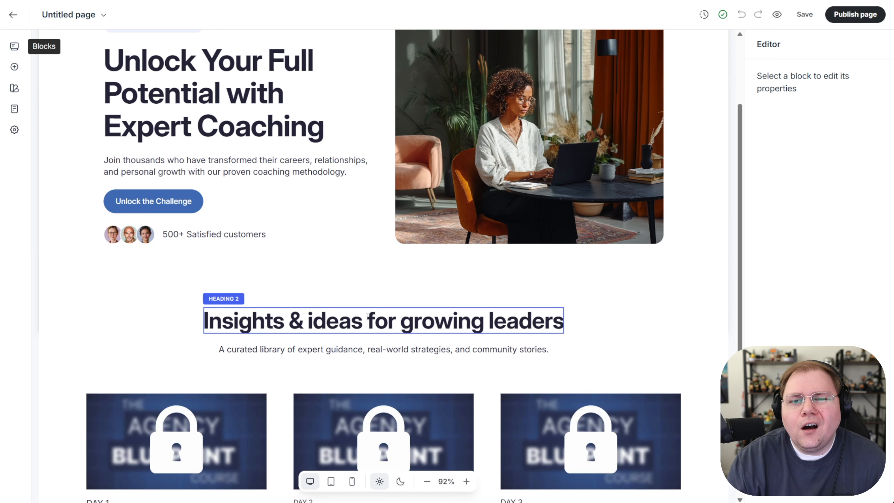
Rename the page "Demo Challenge - Optin" in its page settings, update the settings and save the page
{"action": "scroll", "coordinate": [352, 313], "scroll_direction": "down", "scroll_amount": 4}
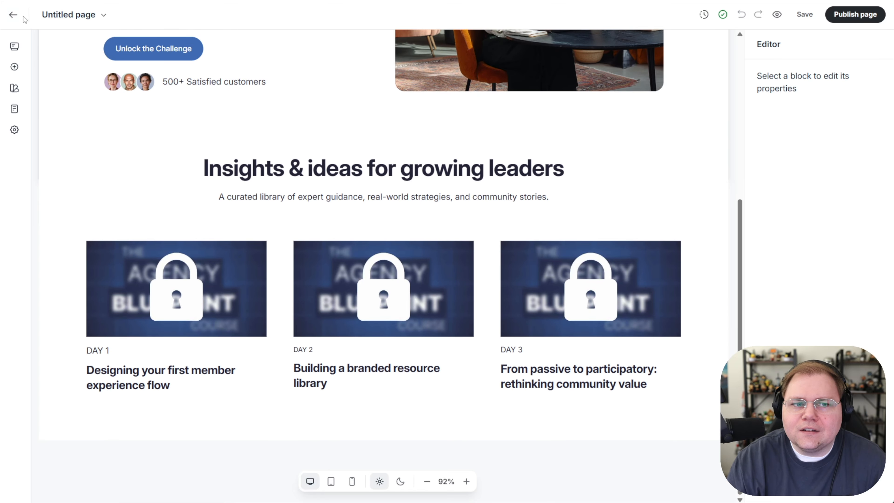
{"action": "left_click", "coordinate": [14, 16]}
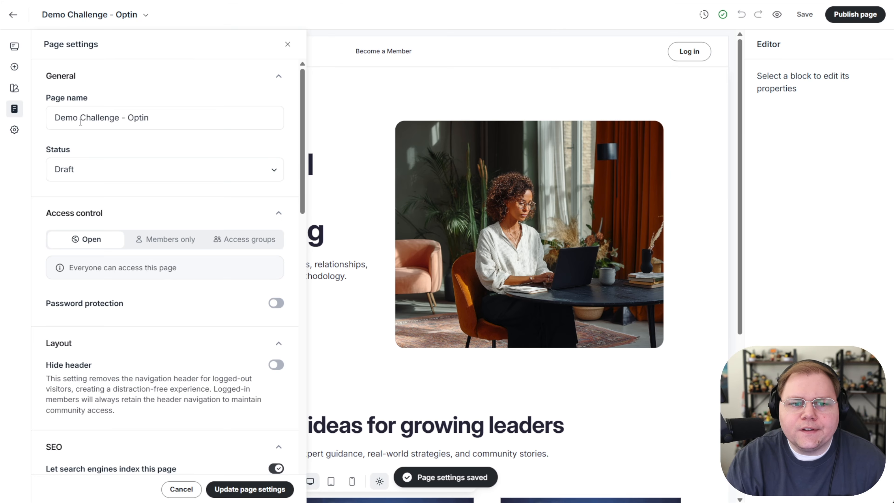
{"action": "left_click", "coordinate": [241, 489]}
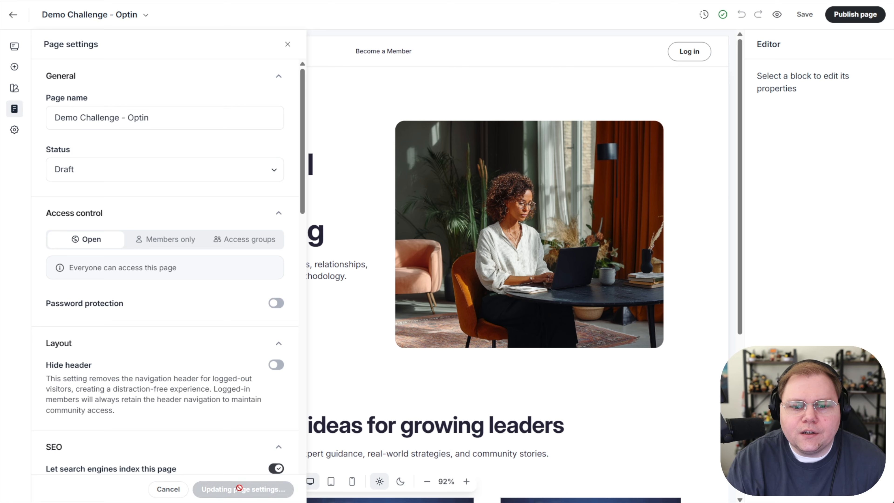
{"action": "left_click", "coordinate": [804, 15]}
{"action": "left_click", "coordinate": [288, 44]}
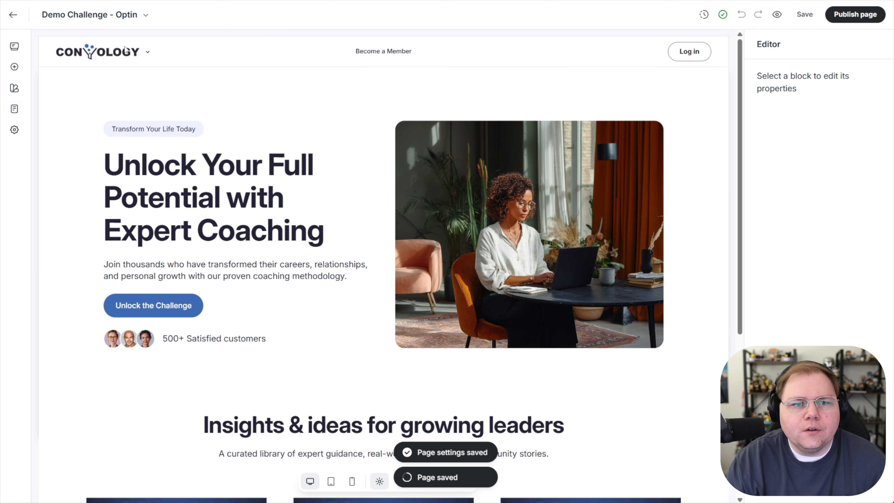
Return to the list of pages and duplicate the "Demo Challenge - Optin" page
{"action": "left_click", "coordinate": [13, 17]}
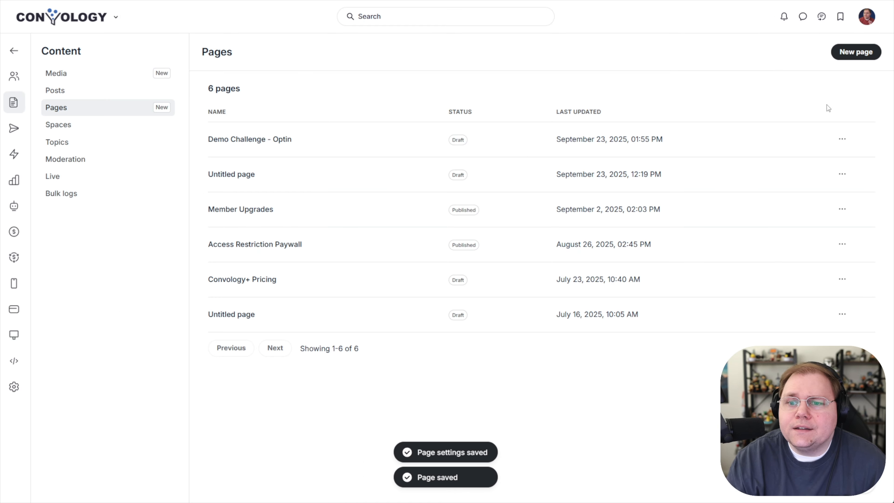
{"action": "left_click", "coordinate": [834, 142]}
{"action": "left_click", "coordinate": [767, 182]}
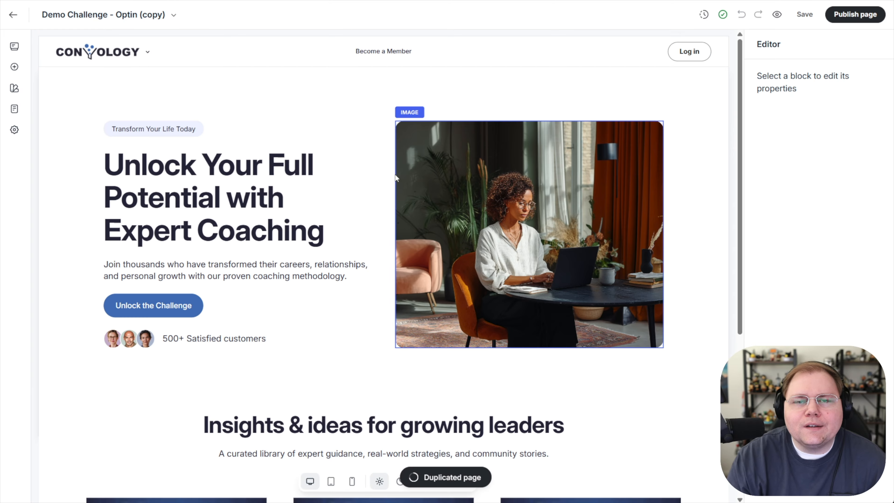
Replace the locked image of the DAY 1 card with the unlocked "The Agency Blueprint Course" image file
{"action": "scroll", "coordinate": [387, 211], "scroll_direction": "down", "scroll_amount": 7}
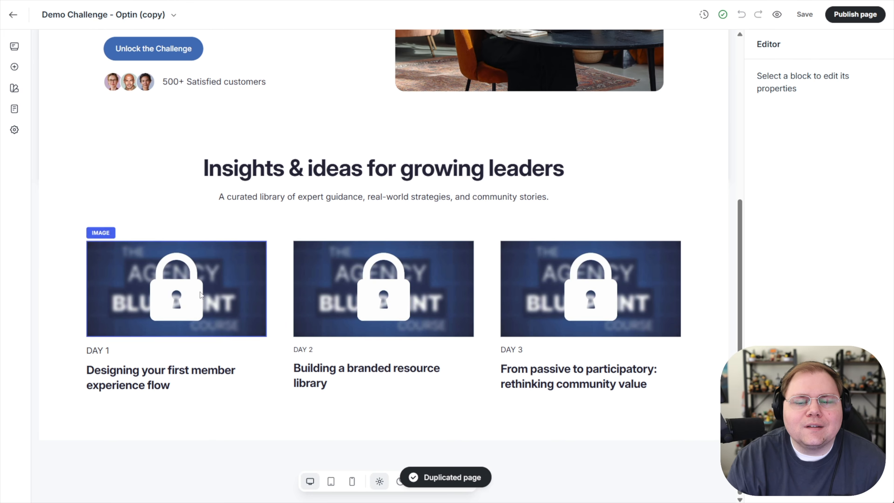
{"action": "left_click", "coordinate": [139, 275]}
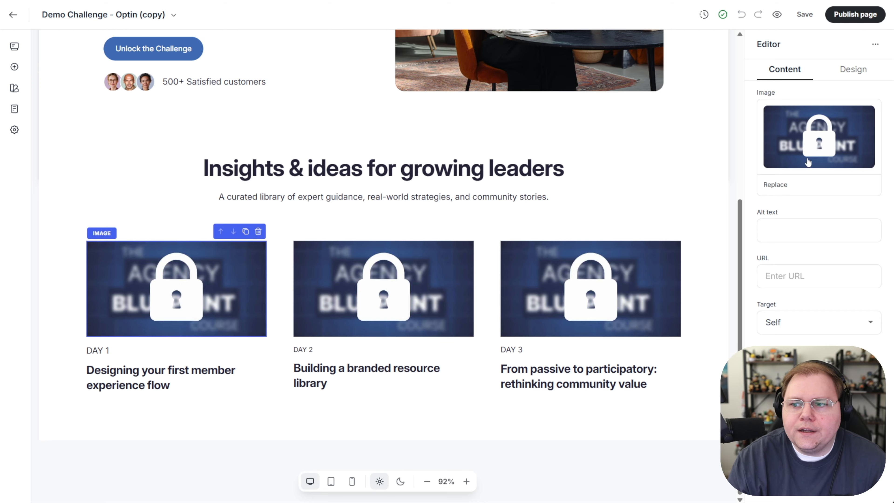
{"action": "left_click", "coordinate": [776, 186]}
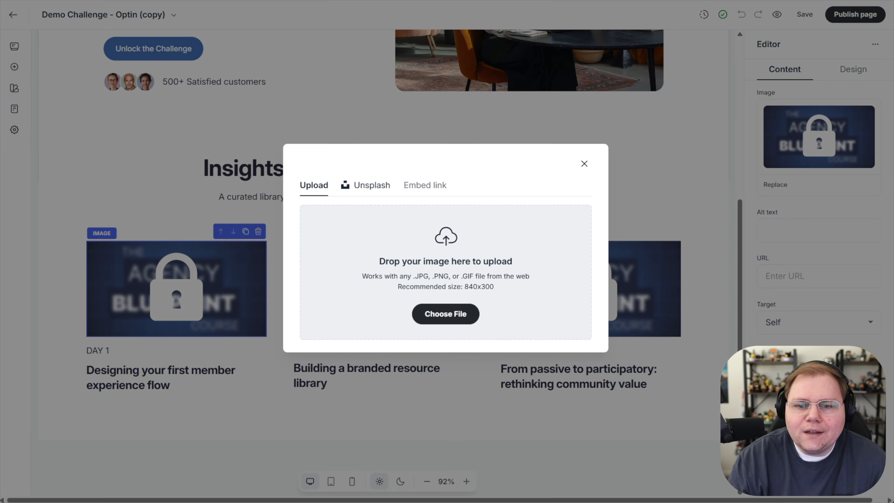
{"action": "left_click_drag", "start_coordinate": [0, 247], "coordinate": [398, 278]}
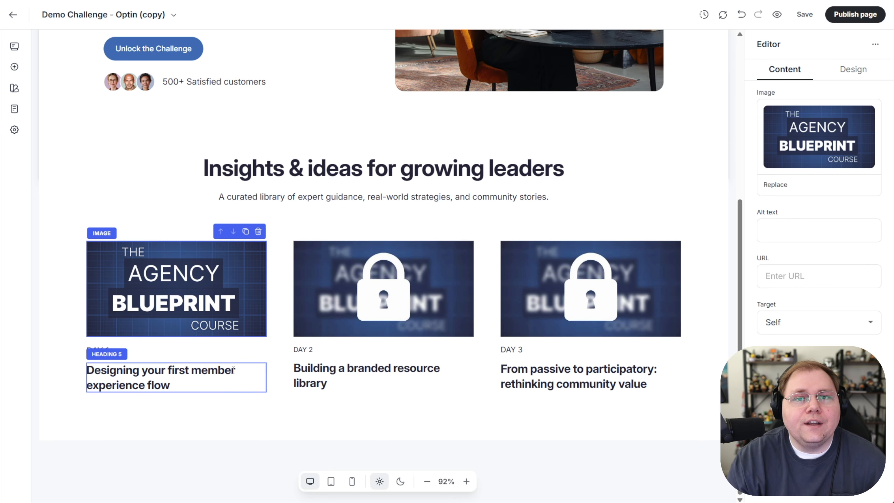
{"action": "left_click", "coordinate": [320, 351]}
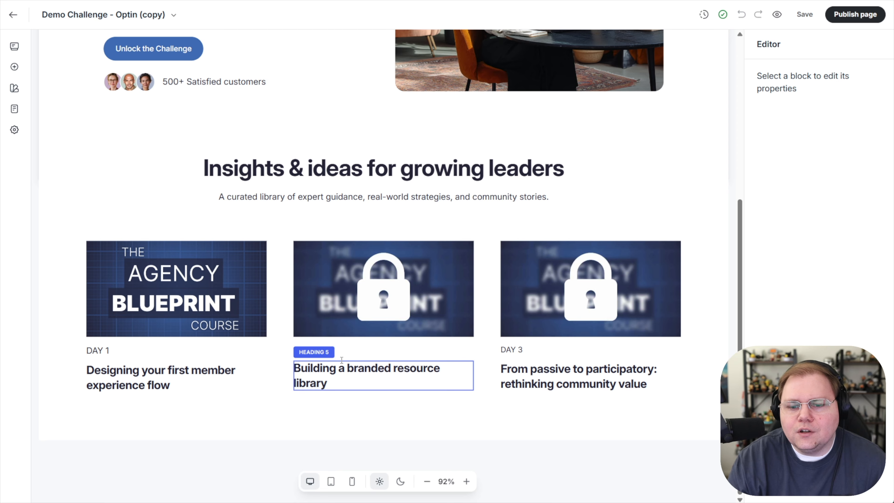
{"action": "left_click", "coordinate": [187, 185]}
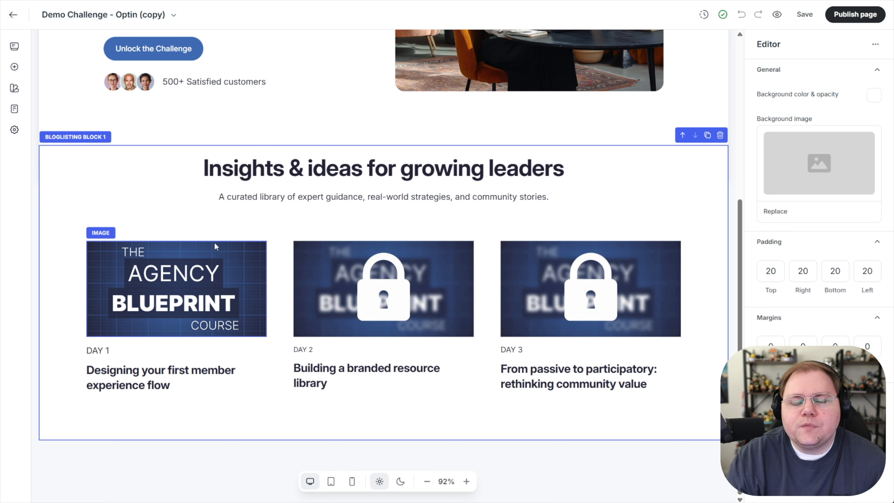
Delete the hero header block from the duplicated page
{"action": "scroll", "coordinate": [125, 296], "scroll_direction": "up", "scroll_amount": 5}
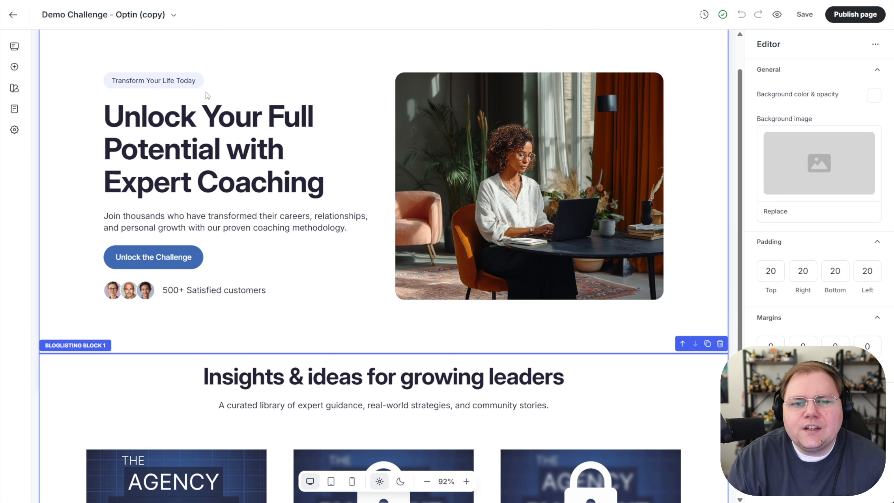
{"action": "left_click", "coordinate": [14, 46]}
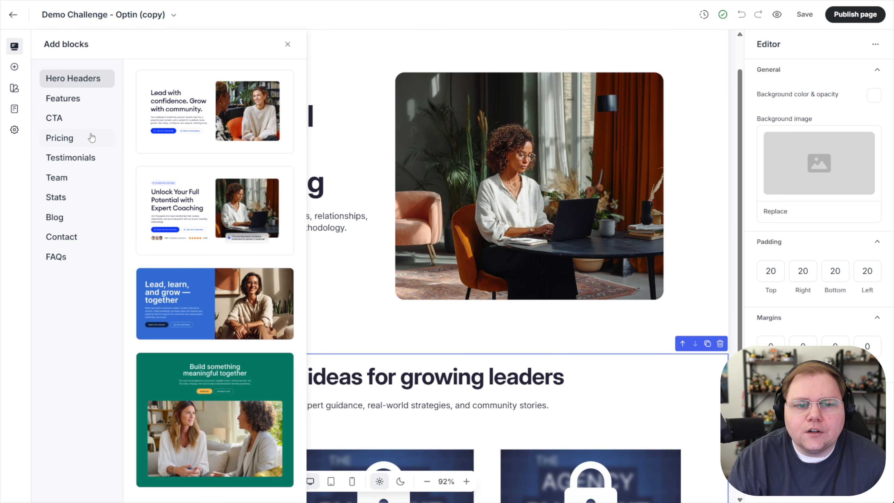
{"action": "left_click", "coordinate": [288, 48]}
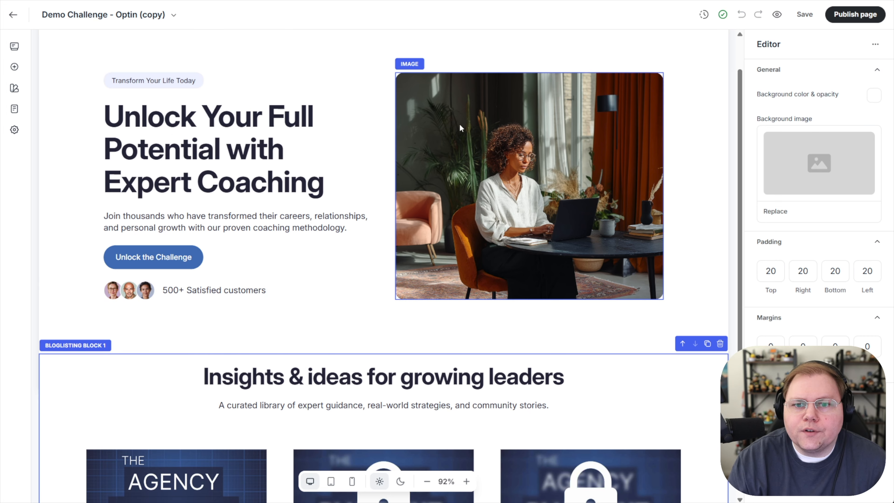
{"action": "left_click", "coordinate": [697, 85]}
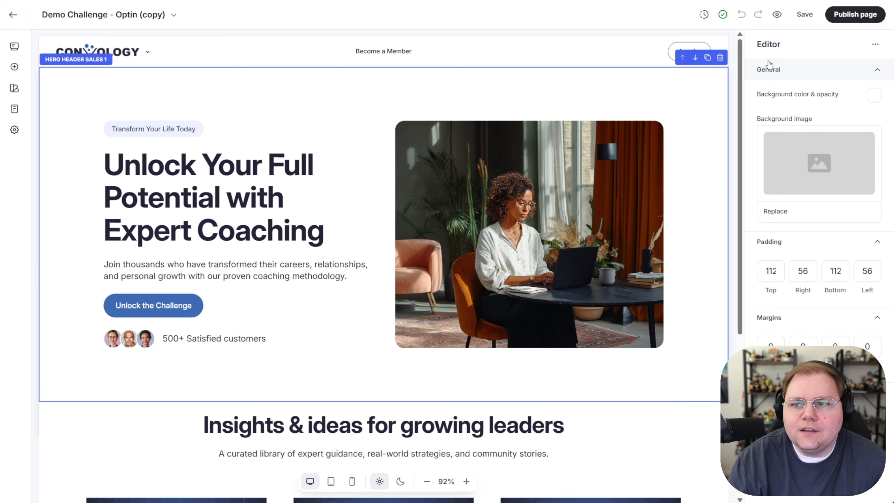
{"action": "left_click", "coordinate": [720, 58]}
Add a container above the article listing and embed the "Agency Workshop - Niching Down" Loom video in it from the copied link
{"action": "left_click", "coordinate": [14, 46]}
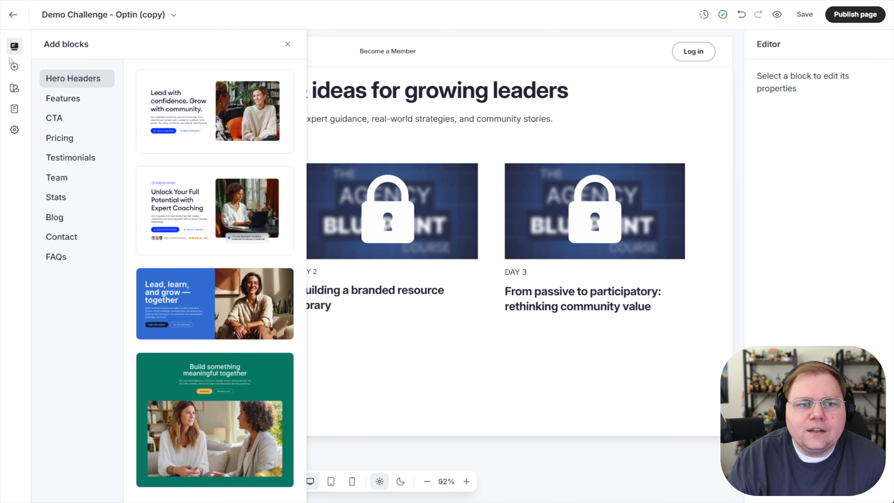
{"action": "left_click", "coordinate": [14, 67]}
{"action": "left_click_drag", "start_coordinate": [173, 96], "coordinate": [371, 72]}
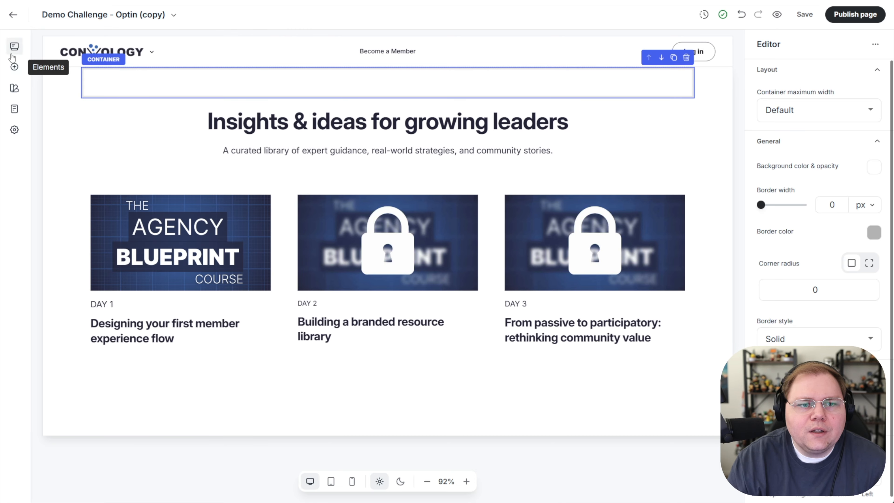
{"action": "left_click", "coordinate": [13, 66]}
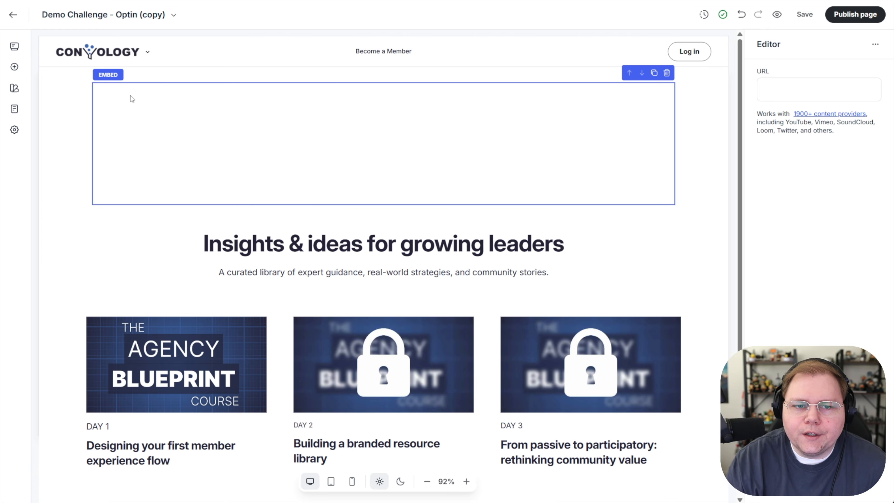
{"action": "key", "text": "ctrl+v"}
{"action": "scroll", "coordinate": [278, 247], "scroll_direction": "down", "scroll_amount": 4}
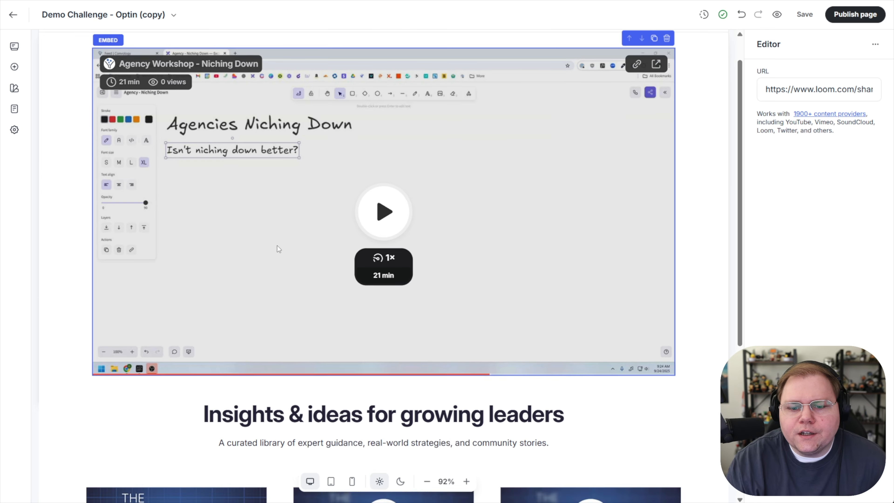
{"action": "scroll", "coordinate": [274, 169], "scroll_direction": "up", "scroll_amount": 4}
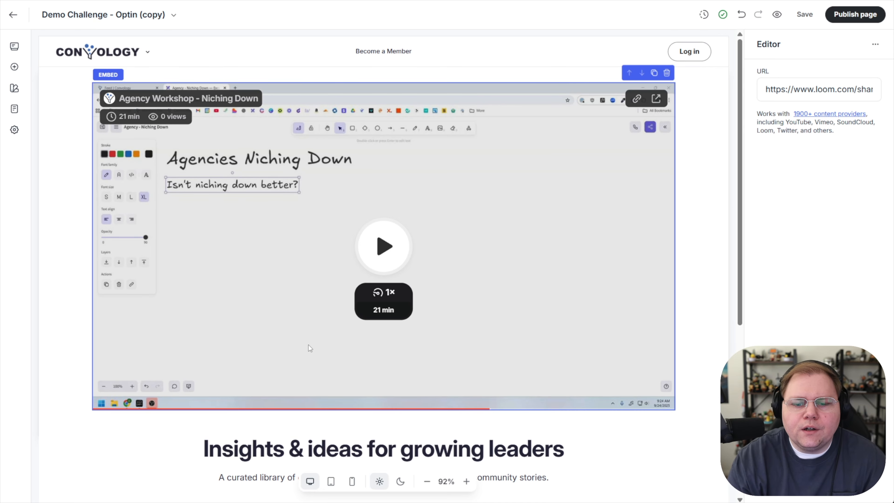
Change the heading below the video to "DAY 1 - HOW TO NICHE DOWN"
{"action": "scroll", "coordinate": [310, 348], "scroll_direction": "down", "scroll_amount": 2}
{"action": "left_click", "coordinate": [229, 400]}
{"action": "left_click", "coordinate": [229, 399]}
{"action": "left_click", "coordinate": [230, 399]}
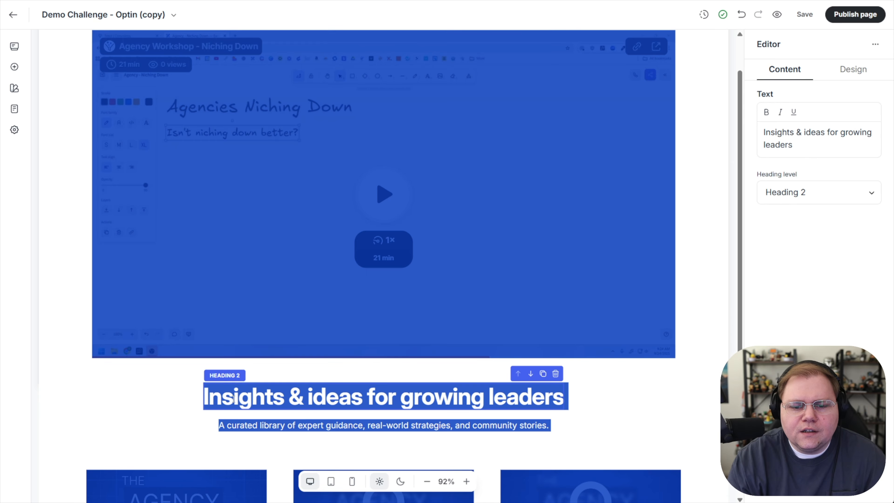
{"action": "key", "text": "ctrl+a"}
{"action": "type", "text": "DAY 1 - HOW TO NICHE DOWN"}
{"action": "left_click", "coordinate": [359, 382]}
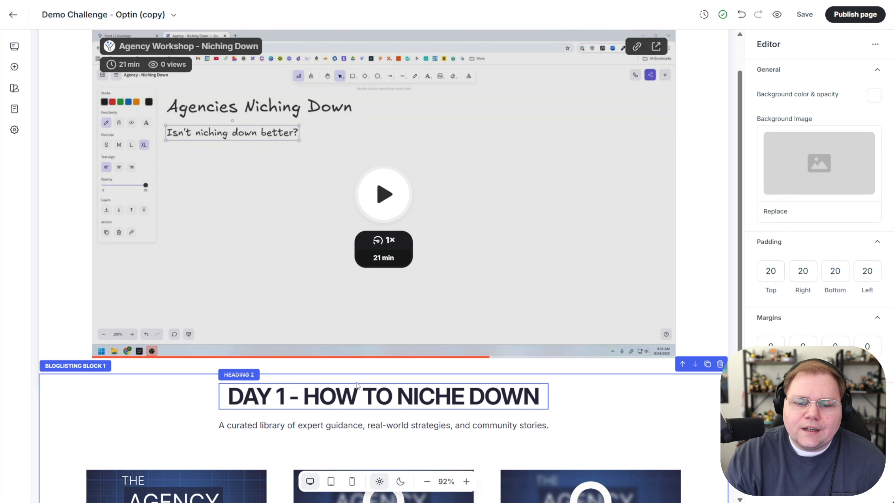
Review the video and the three day cards, and inspect the properties of the DAY 1 card and its image
{"action": "scroll", "coordinate": [288, 404], "scroll_direction": "down", "scroll_amount": 2}
{"action": "scroll", "coordinate": [311, 199], "scroll_direction": "up", "scroll_amount": 4}
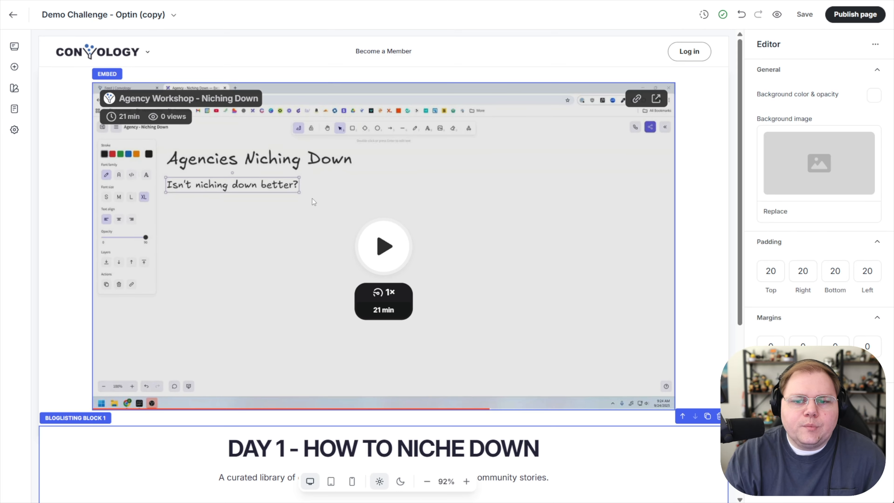
{"action": "scroll", "coordinate": [351, 207], "scroll_direction": "down", "scroll_amount": 8}
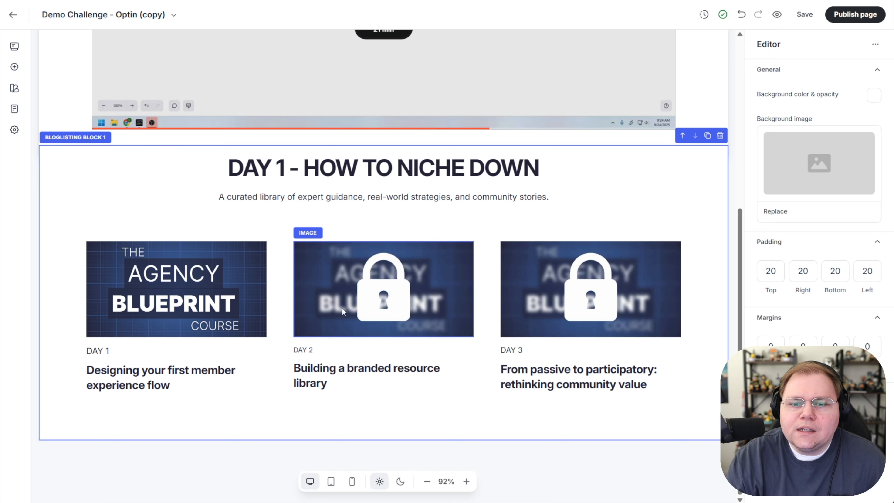
{"action": "scroll", "coordinate": [342, 308], "scroll_direction": "up", "scroll_amount": 2}
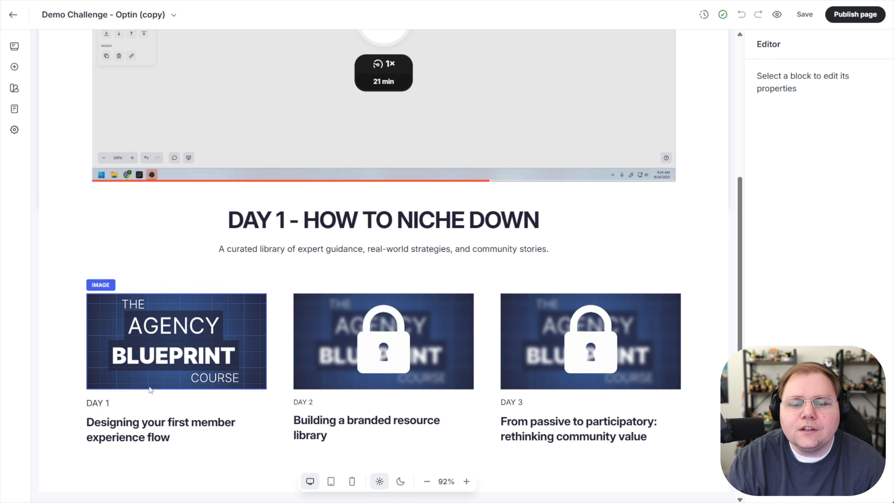
{"action": "left_click", "coordinate": [149, 396]}
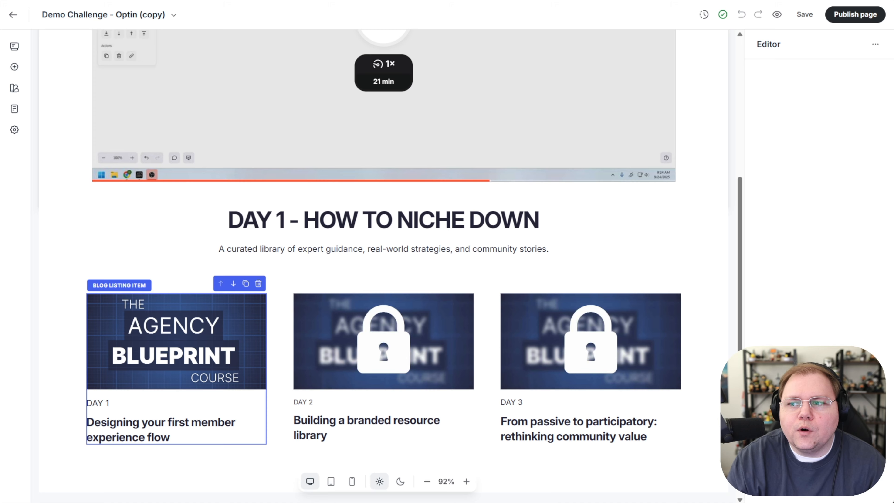
{"action": "left_click", "coordinate": [875, 44]}
{"action": "left_click", "coordinate": [153, 345]}
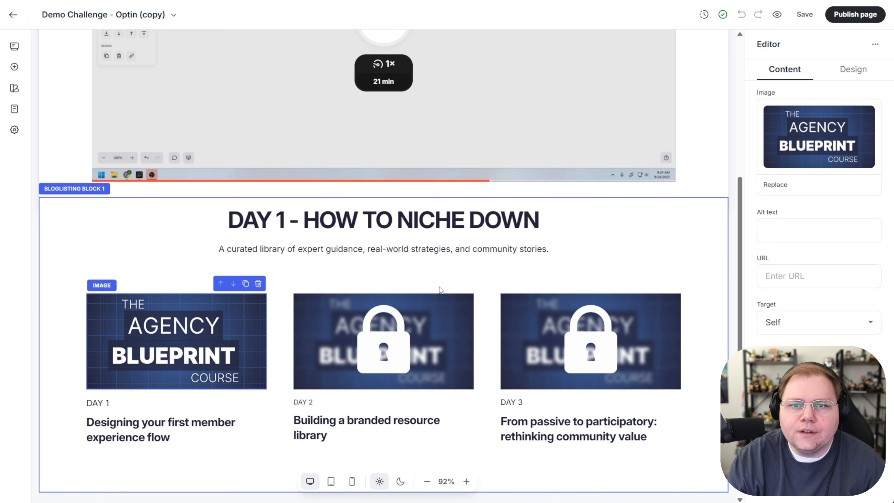
Save the page and change its page name to "Demo Challenge - Day 1" in the page settings
{"action": "left_click", "coordinate": [803, 14]}
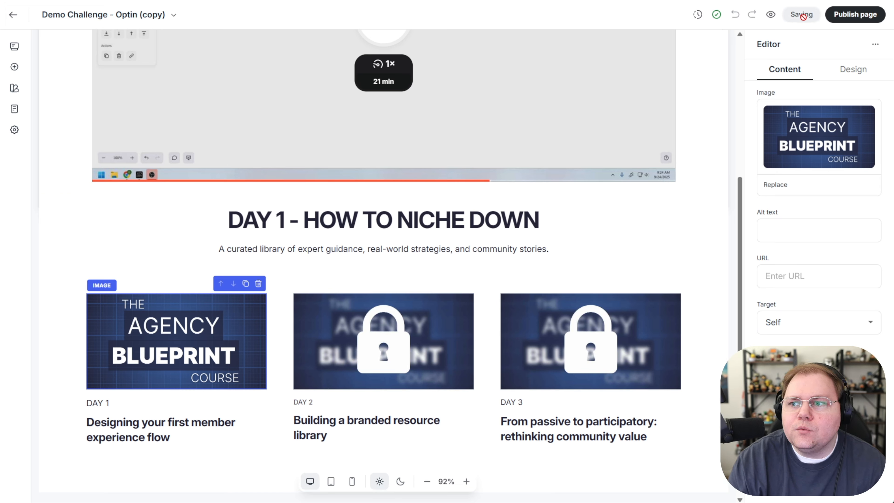
{"action": "left_click_drag", "start_coordinate": [177, 17], "coordinate": [102, 17]}
{"action": "scroll", "coordinate": [82, 141], "scroll_direction": "up", "scroll_amount": 6}
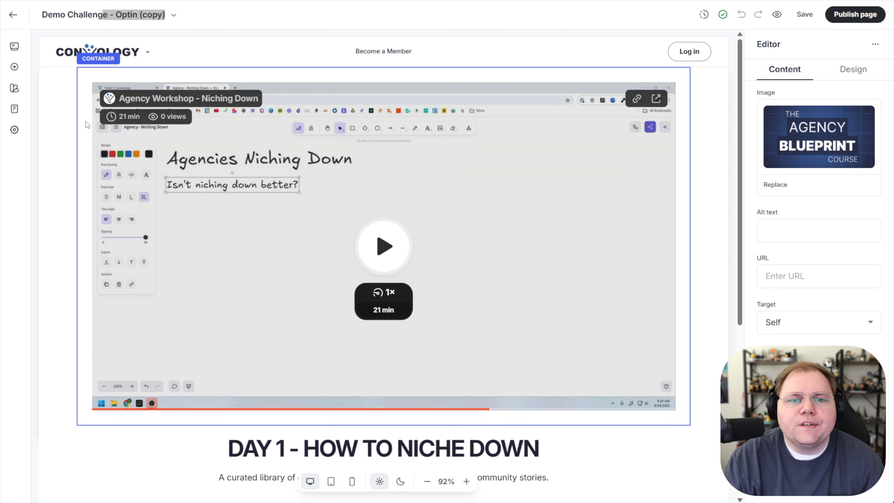
{"action": "left_click", "coordinate": [14, 109]}
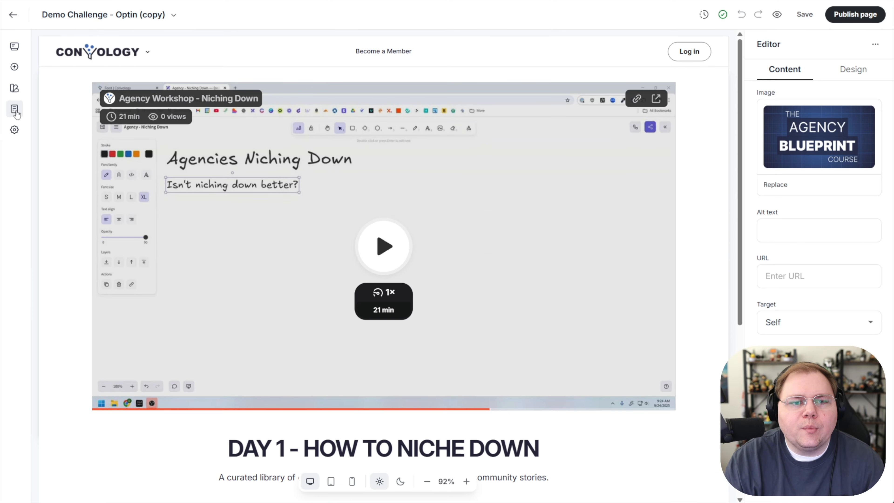
{"action": "left_click_drag", "start_coordinate": [192, 118], "coordinate": [126, 119]}
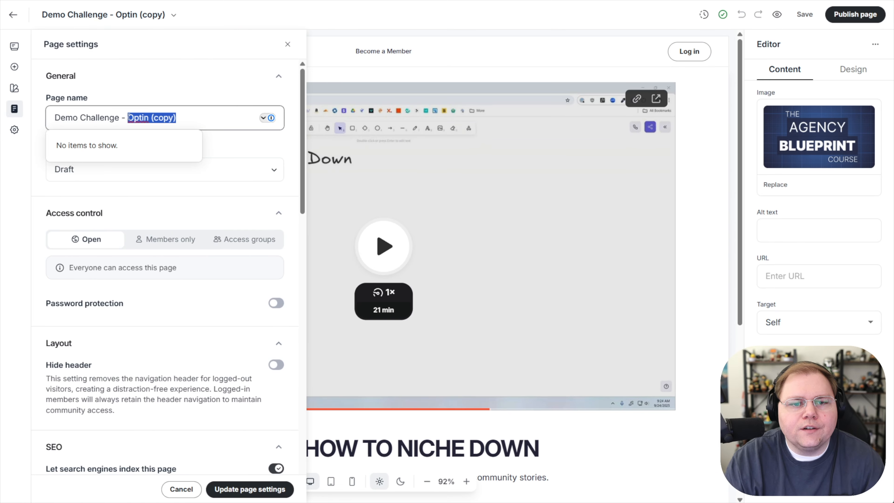
{"action": "type", "text": "Day 1"}
{"action": "left_click", "coordinate": [141, 90]}
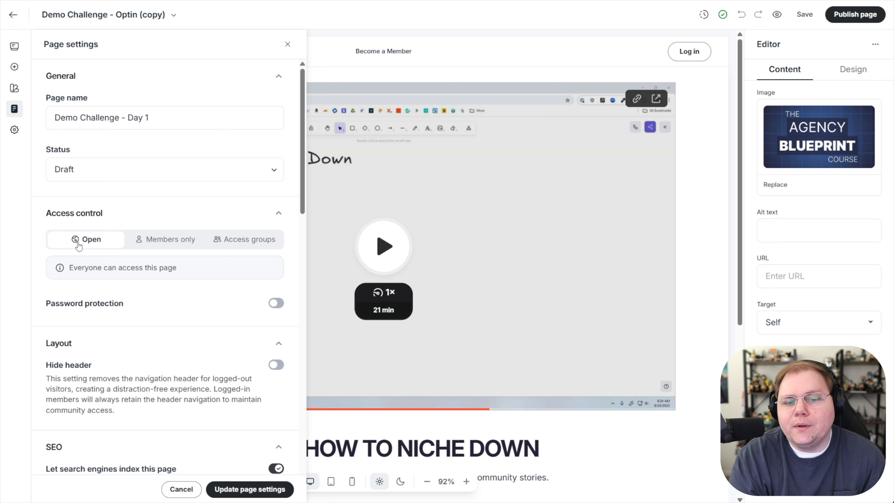
Check the DEMO CHALLENGE access group's member setup and browse the spaces it can be given access to
{"action": "left_click", "coordinate": [236, 247]}
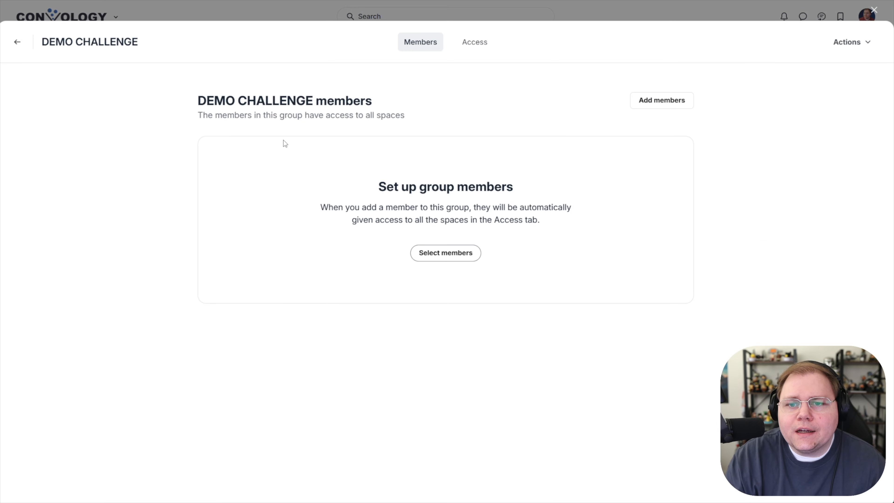
{"action": "left_click_drag", "start_coordinate": [197, 96], "coordinate": [314, 94]}
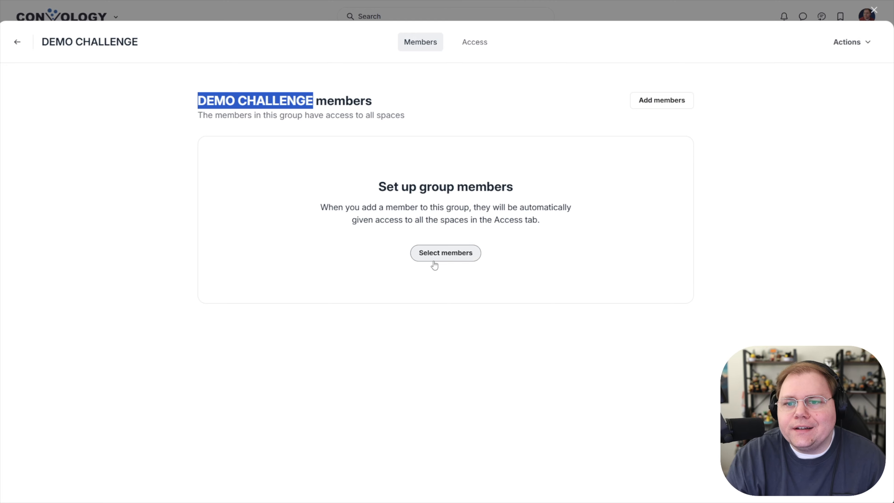
{"action": "left_click", "coordinate": [473, 47]}
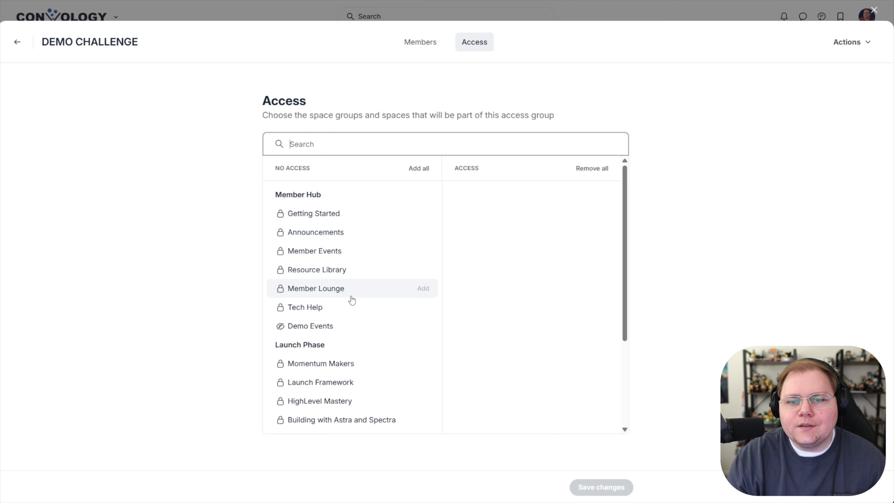
{"action": "scroll", "coordinate": [352, 300], "scroll_direction": "down", "scroll_amount": 2}
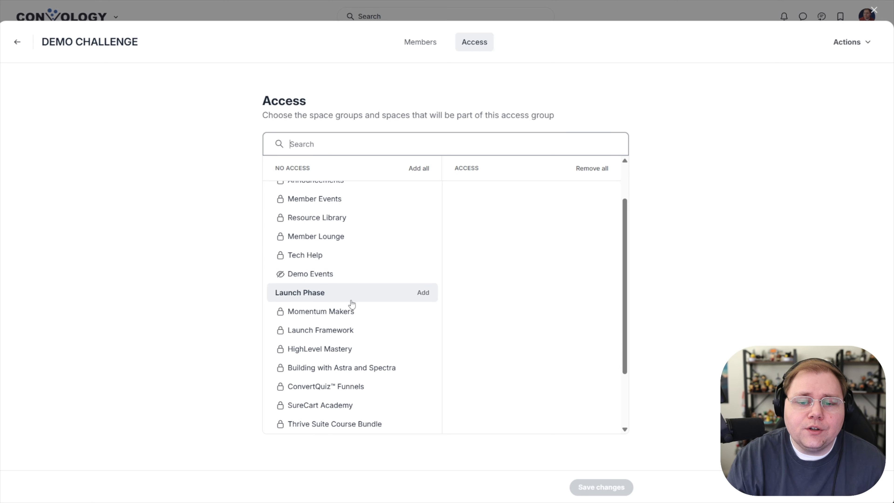
{"action": "scroll", "coordinate": [352, 303], "scroll_direction": "down", "scroll_amount": 2}
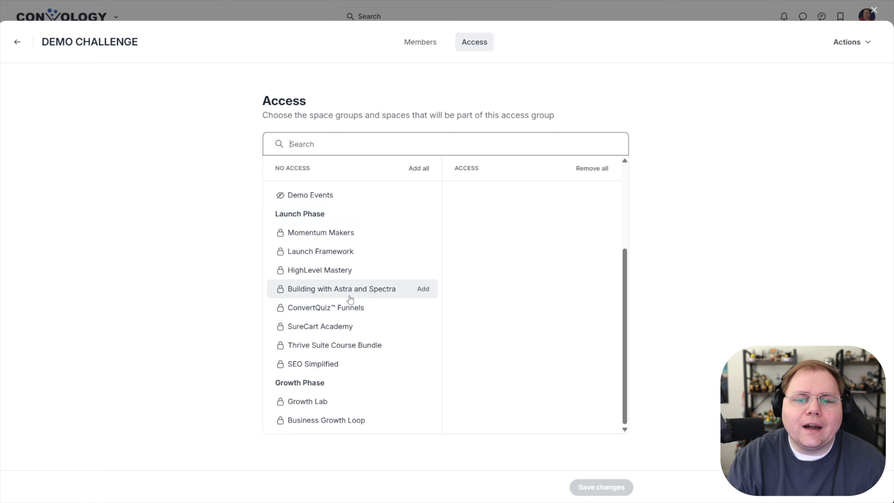
{"action": "scroll", "coordinate": [352, 301], "scroll_direction": "up", "scroll_amount": 4}
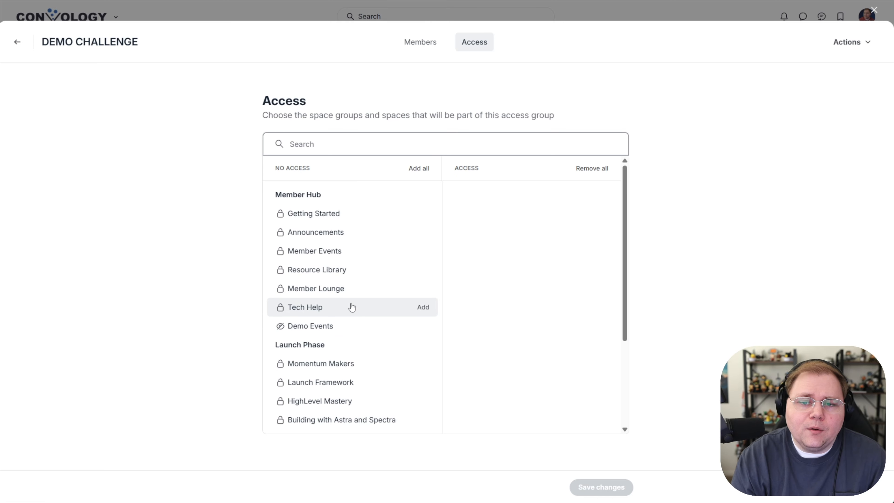
{"action": "scroll", "coordinate": [366, 282], "scroll_direction": "down", "scroll_amount": 3}
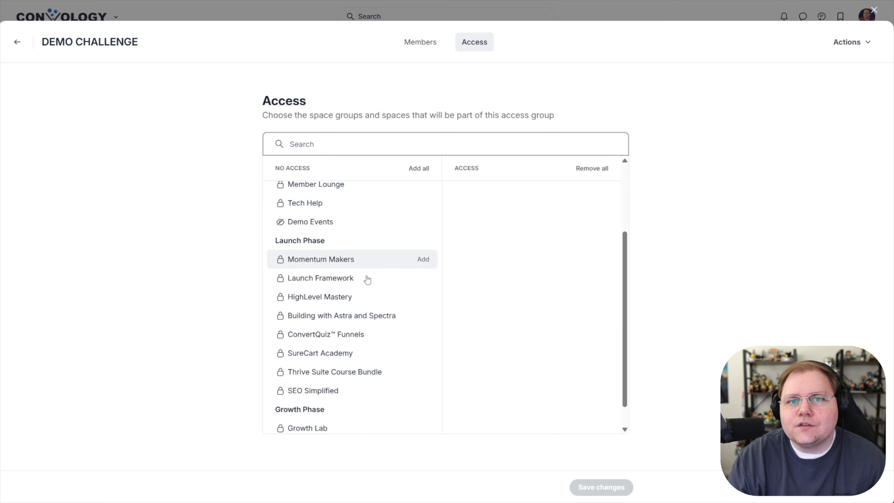
{"action": "scroll", "coordinate": [367, 279], "scroll_direction": "down", "scroll_amount": 1}
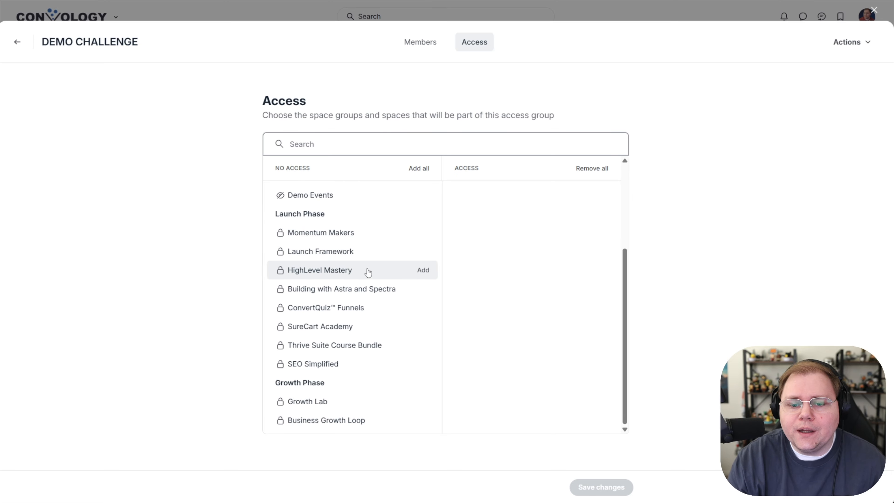
{"action": "scroll", "coordinate": [368, 272], "scroll_direction": "up", "scroll_amount": 4}
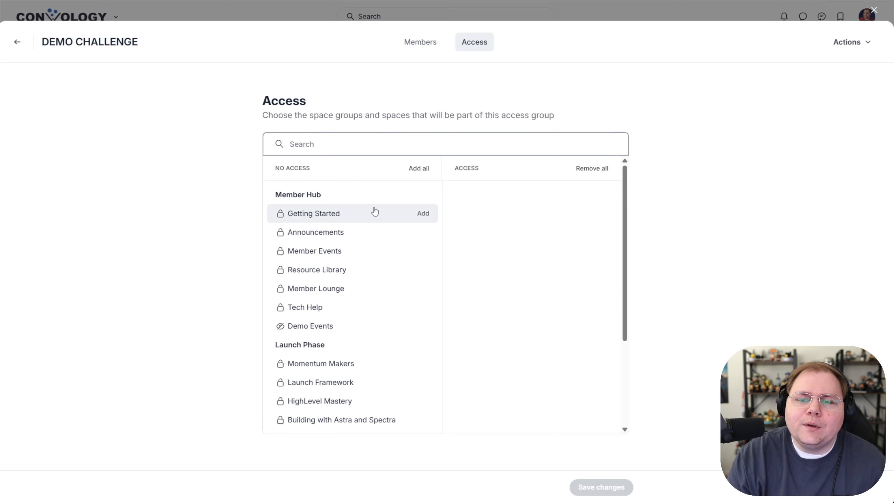
Give the DEMO CHALLENGE access group access to the Getting Started space and save the changes
{"action": "left_click", "coordinate": [423, 214]}
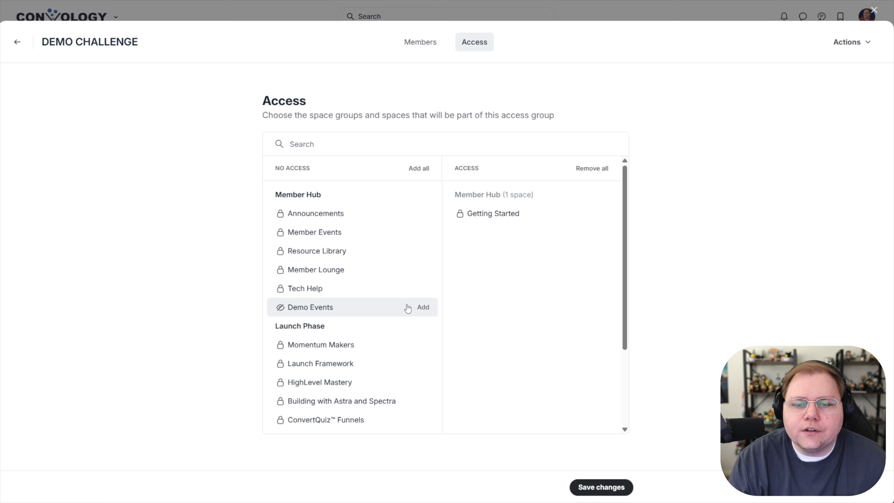
{"action": "scroll", "coordinate": [401, 351], "scroll_direction": "down", "scroll_amount": 3}
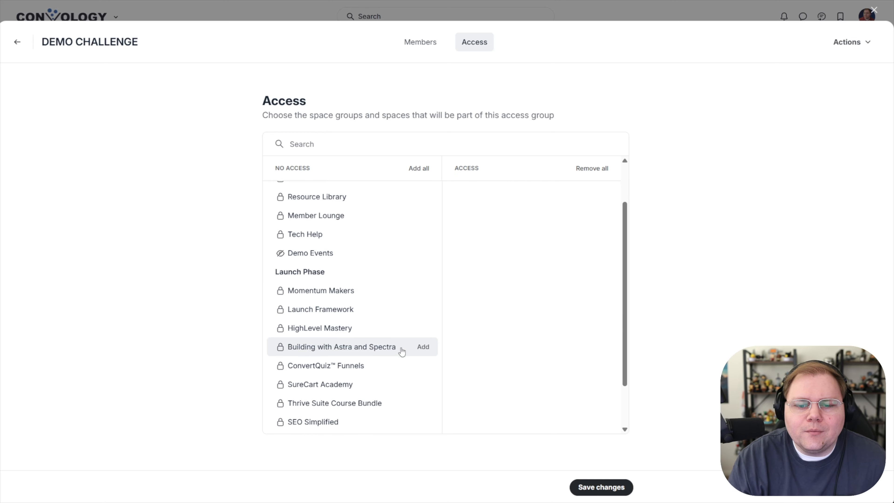
{"action": "scroll", "coordinate": [358, 271], "scroll_direction": "up", "scroll_amount": 3}
{"action": "scroll", "coordinate": [358, 271], "scroll_direction": "down", "scroll_amount": 3}
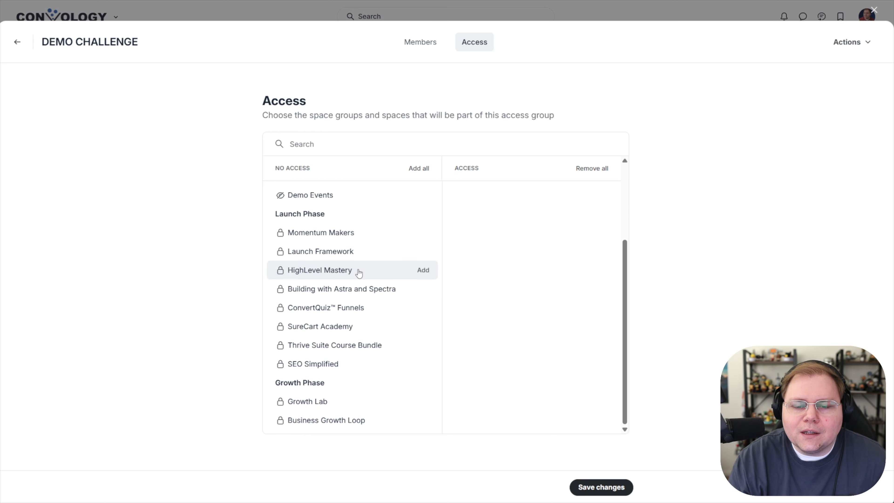
{"action": "scroll", "coordinate": [359, 273], "scroll_direction": "up", "scroll_amount": 3}
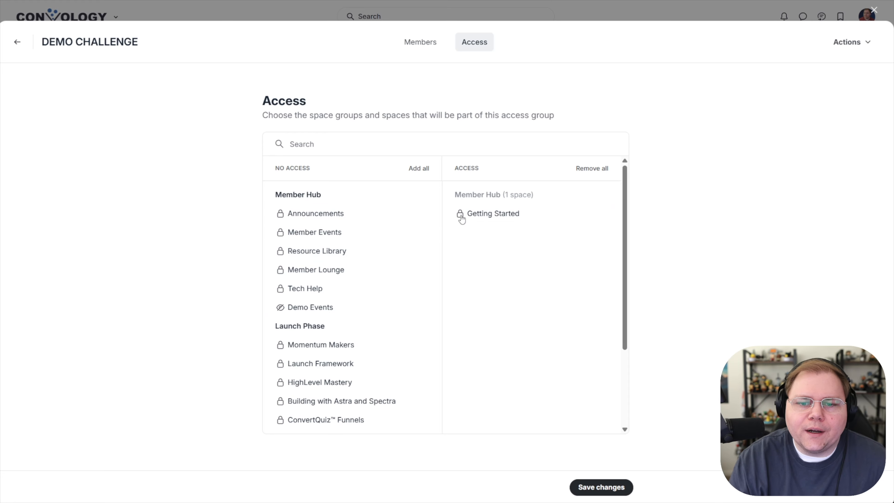
{"action": "left_click", "coordinate": [594, 490]}
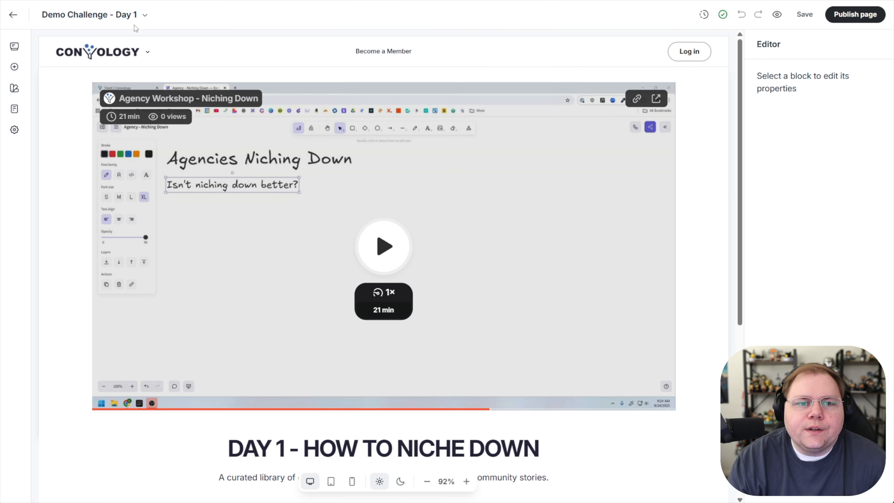
Restrict the Demo Challenge - Day 1 page to the DEMO CHALLENGE access group and update its page settings
{"action": "left_click", "coordinate": [14, 109]}
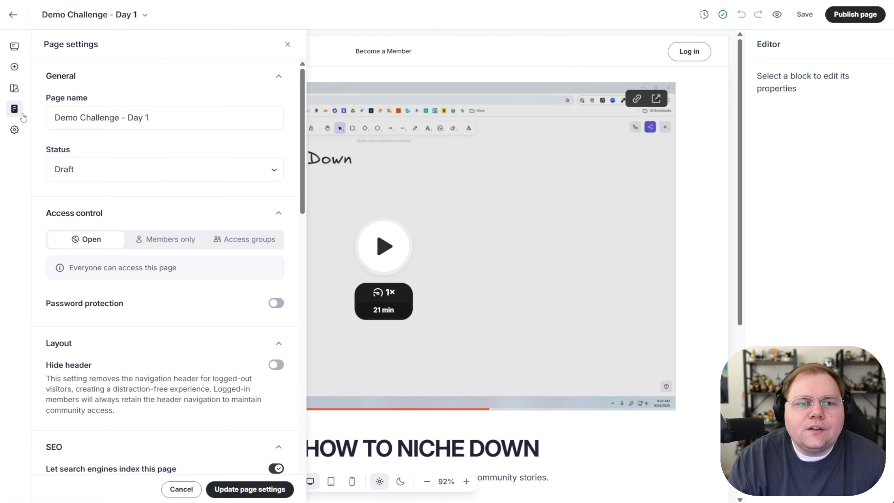
{"action": "left_click", "coordinate": [243, 243]}
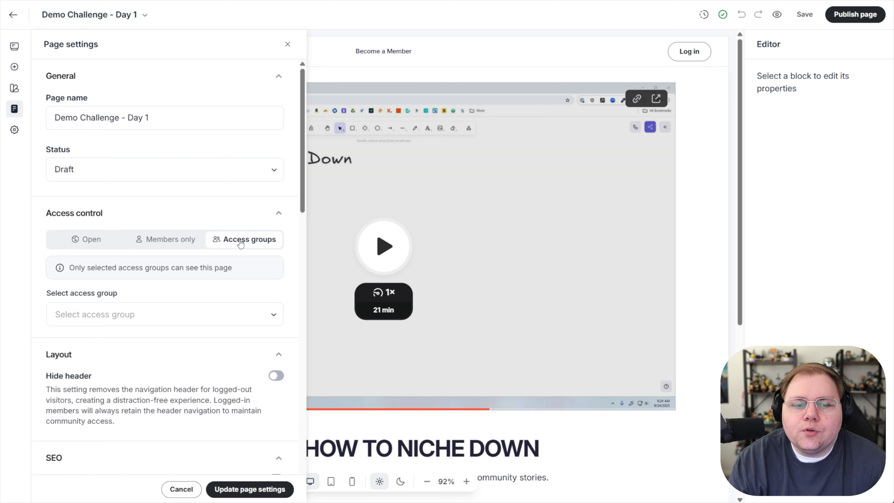
{"action": "left_click", "coordinate": [193, 315]}
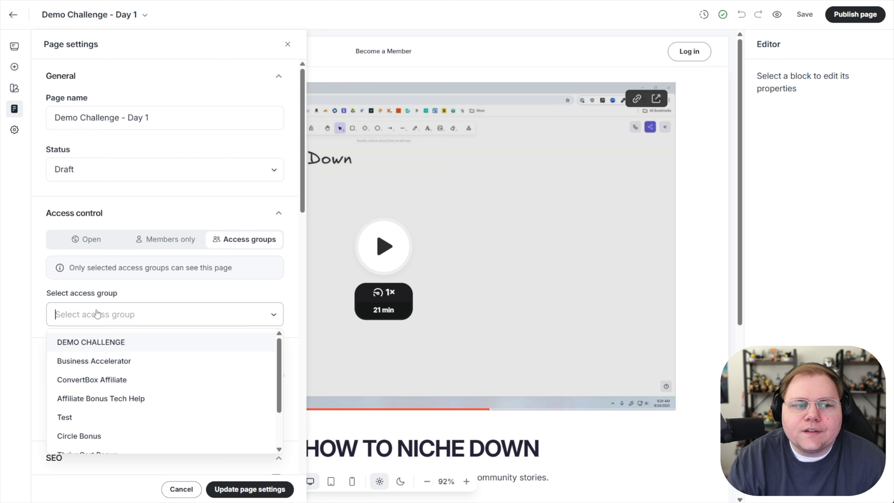
{"action": "left_click", "coordinate": [96, 347]}
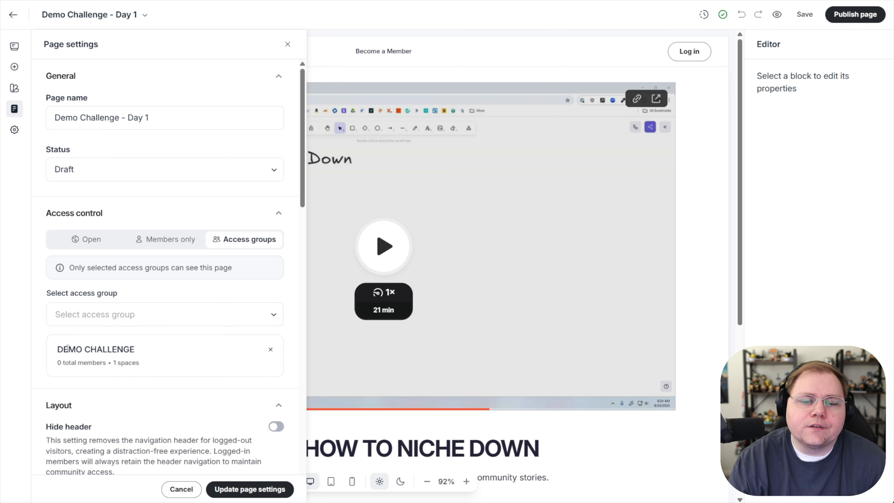
{"action": "scroll", "coordinate": [240, 481], "scroll_direction": "down", "scroll_amount": 2}
{"action": "left_click", "coordinate": [239, 482]}
Name the new paywall "DEMO CHALLENGE" with the checkout description "Join the challenge to build your agency in 3 days!" and continue to pricing
{"action": "scroll", "coordinate": [190, 366], "scroll_direction": "down", "scroll_amount": 6}
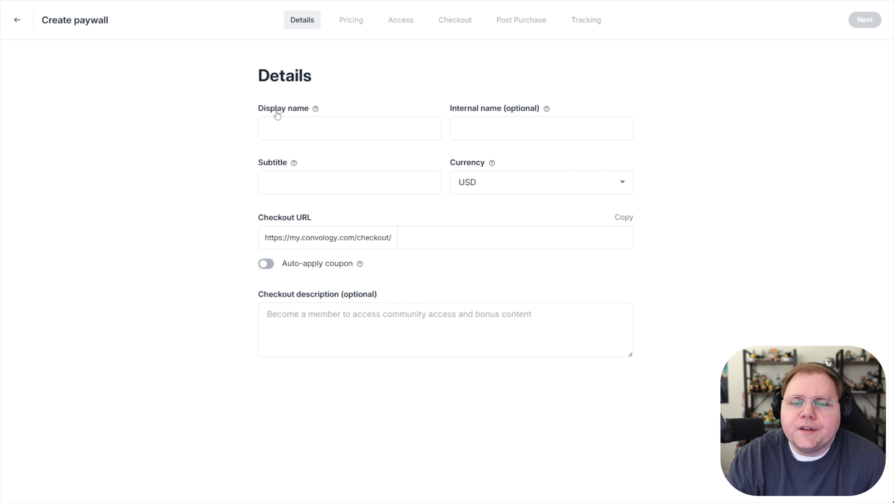
{"action": "left_click", "coordinate": [308, 128]}
{"action": "type", "text": "DEMO CHALLENGE"}
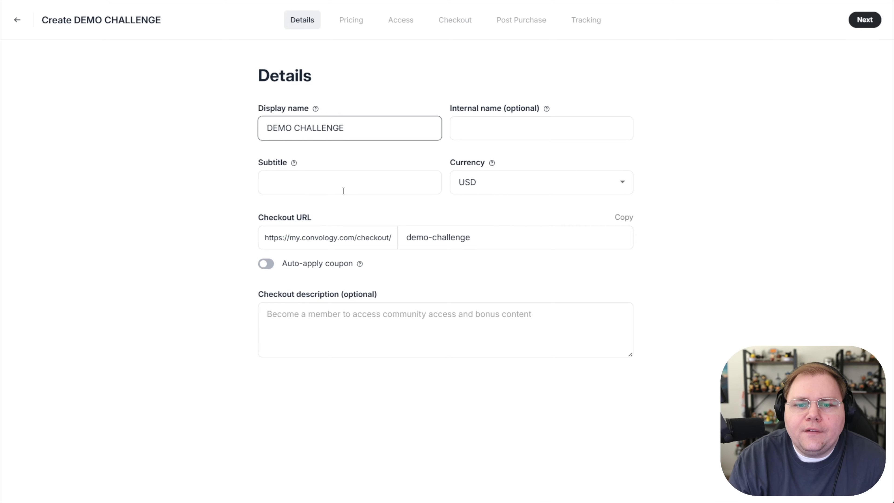
{"action": "left_click", "coordinate": [340, 321]}
{"action": "type", "text": "Join the challenge to build your agency in 3 days!"}
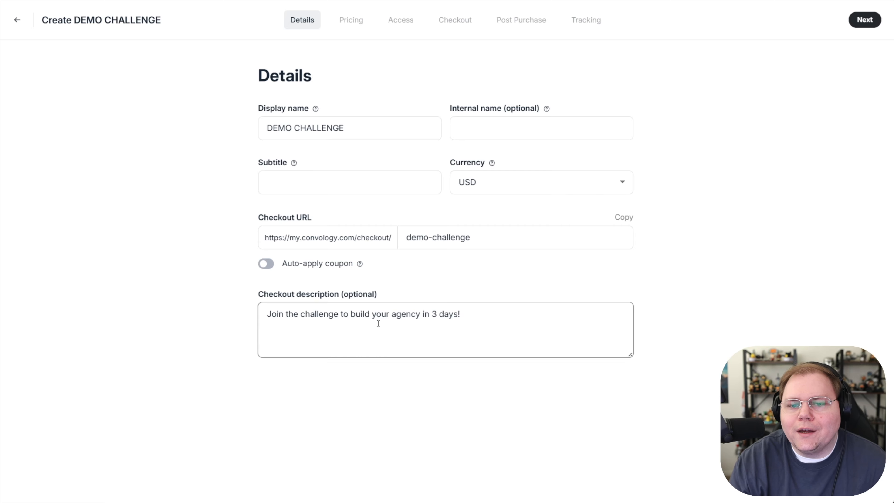
{"action": "left_click", "coordinate": [864, 20]}
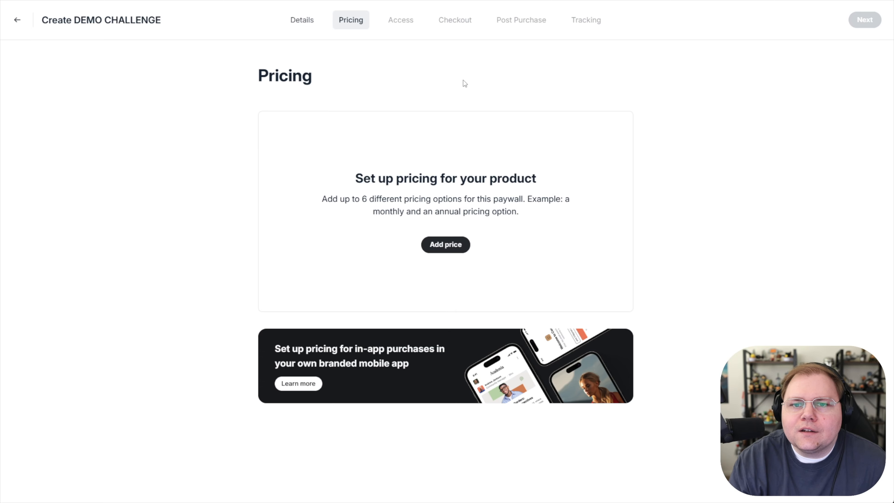
Add a one-time fee of $27.00 USD to the paywall and continue to its access settings
{"action": "left_click", "coordinate": [446, 246]}
{"action": "left_click", "coordinate": [338, 191]}
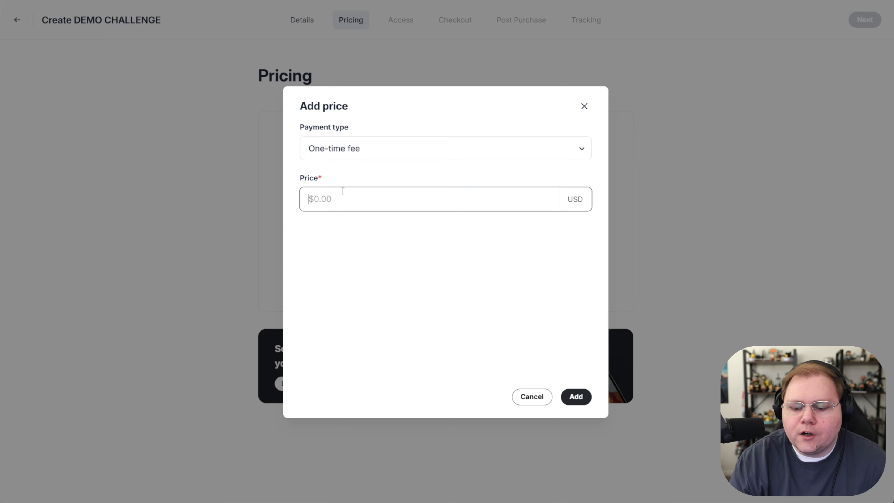
{"action": "type", "text": "2700"}
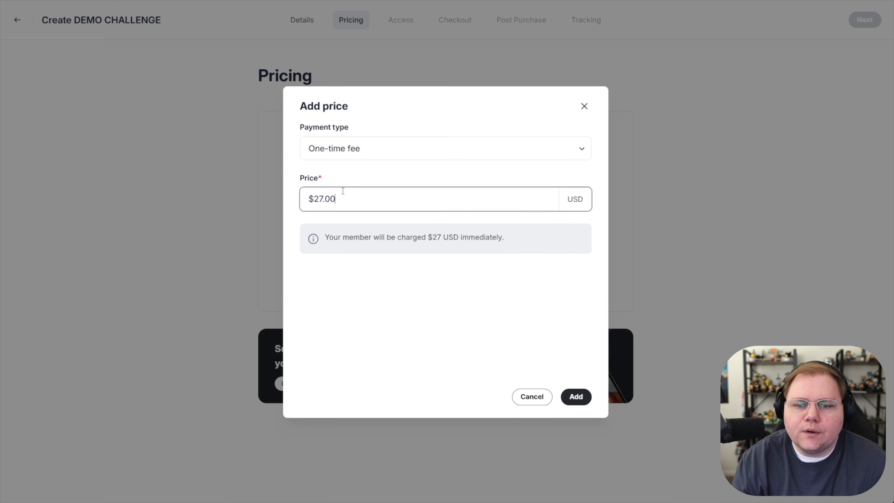
{"action": "left_click", "coordinate": [573, 396]}
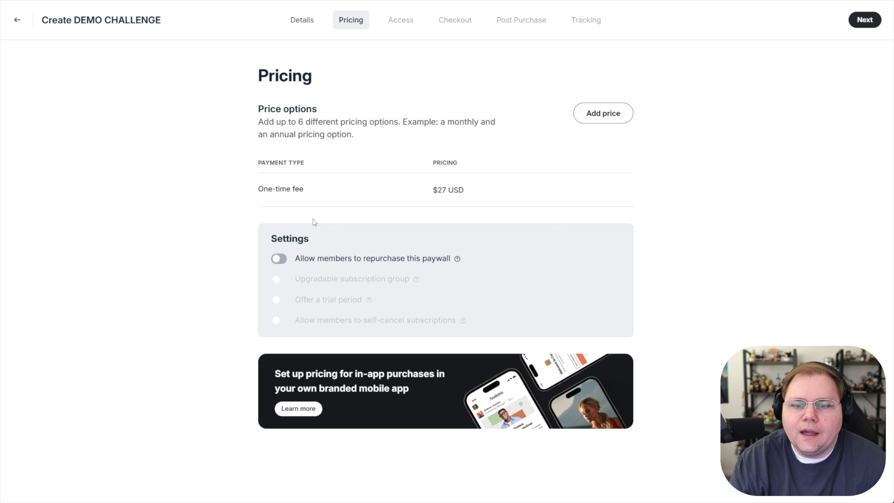
{"action": "left_click", "coordinate": [865, 21]}
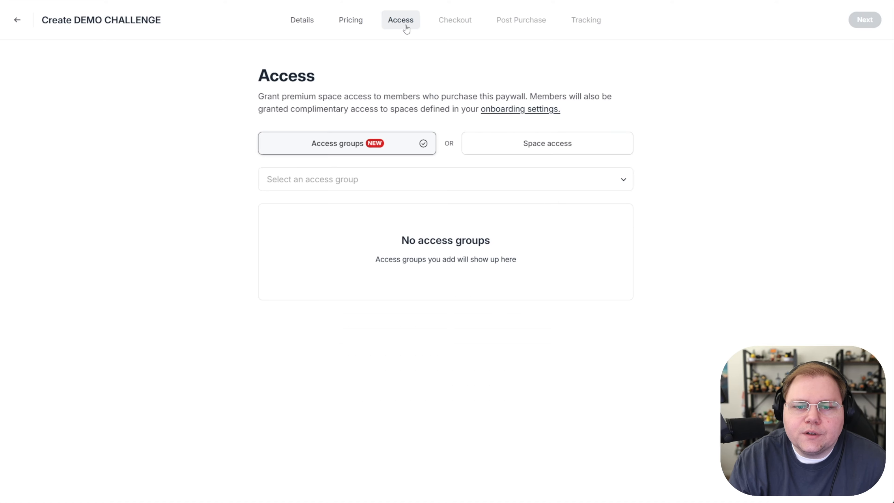
Connect the DEMO CHALLENGE access group to the paywall and continue to the checkout design
{"action": "left_click", "coordinate": [308, 185]}
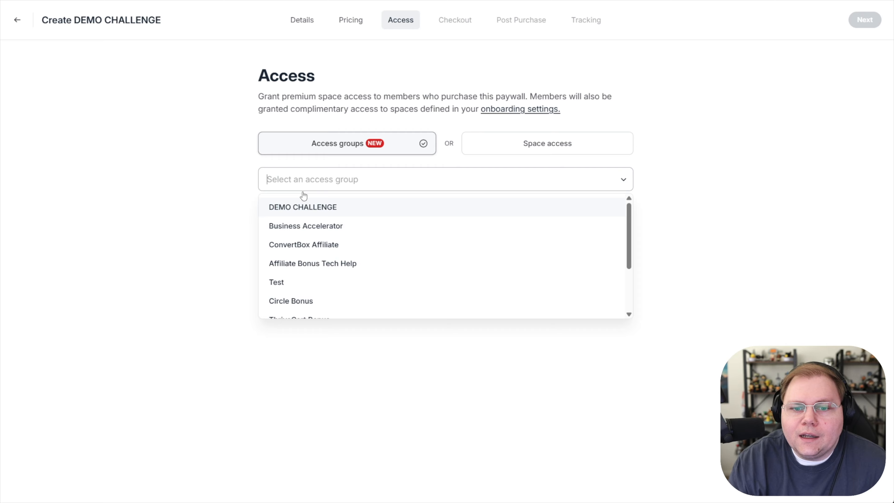
{"action": "left_click", "coordinate": [302, 206]}
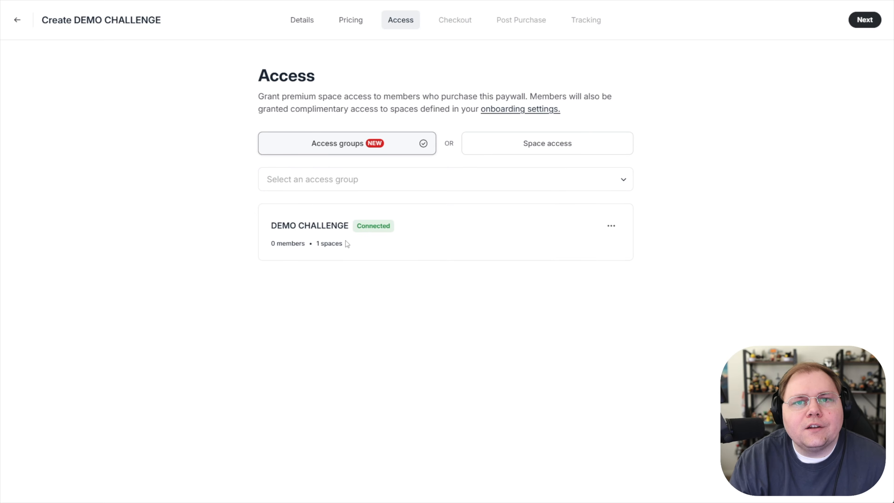
{"action": "left_click", "coordinate": [864, 20]}
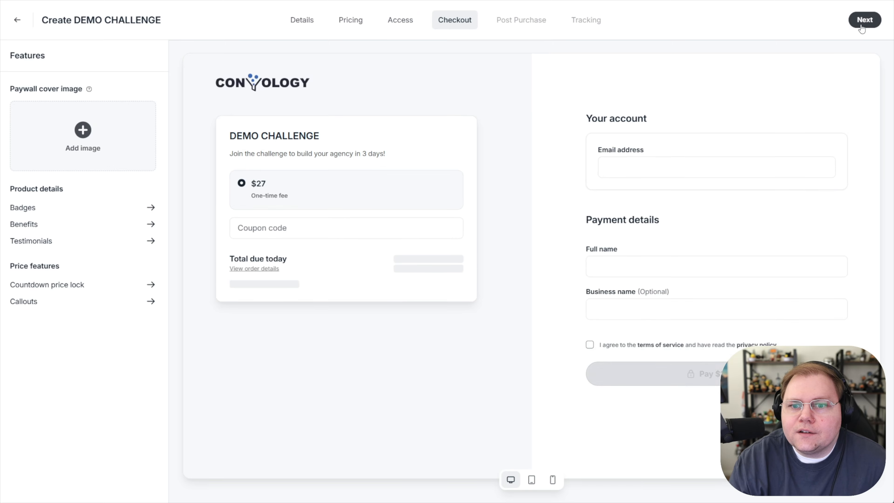
Add the callout "3-DAY CHALLENGE!" to the $27 price on the checkout page
{"action": "left_click", "coordinate": [24, 301]}
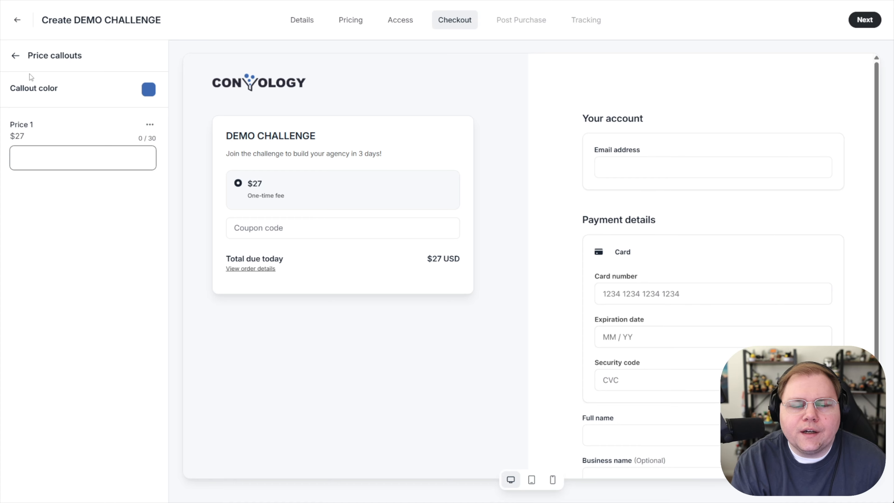
{"action": "type", "text": "3 DA"}
{"action": "key", "text": "BackSpace"}
{"action": "key", "text": "BackSpace"}
{"action": "type", "text": "-DAY CHALLENGE!"}
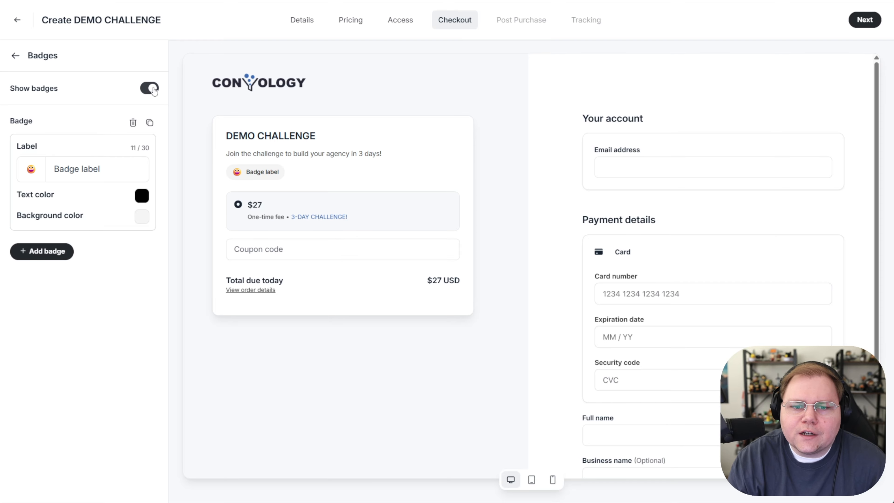
Turn off badges and turn on testimonials for the paywall's checkout page
{"action": "left_click", "coordinate": [152, 88]}
{"action": "left_click", "coordinate": [15, 55]}
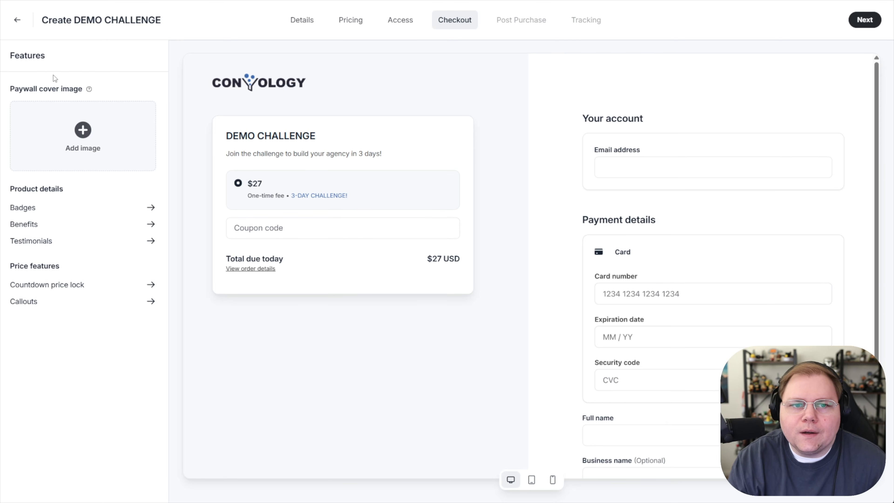
{"action": "left_click", "coordinate": [113, 243]}
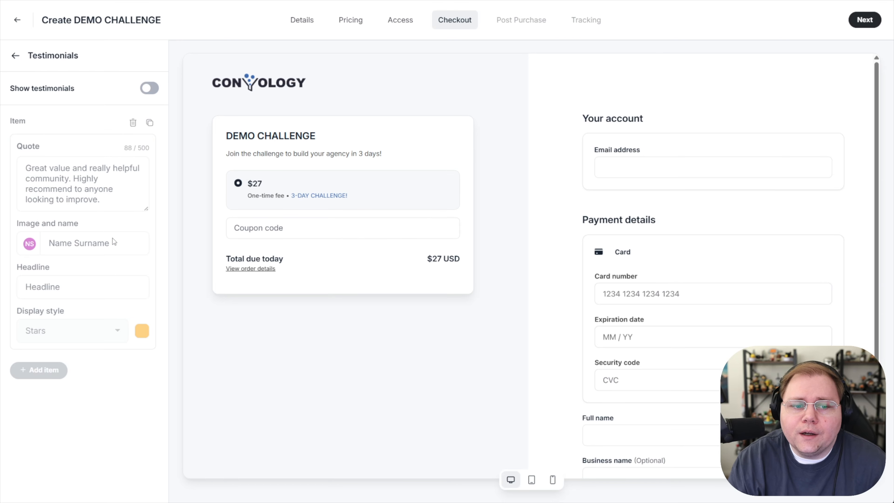
{"action": "left_click", "coordinate": [150, 88]}
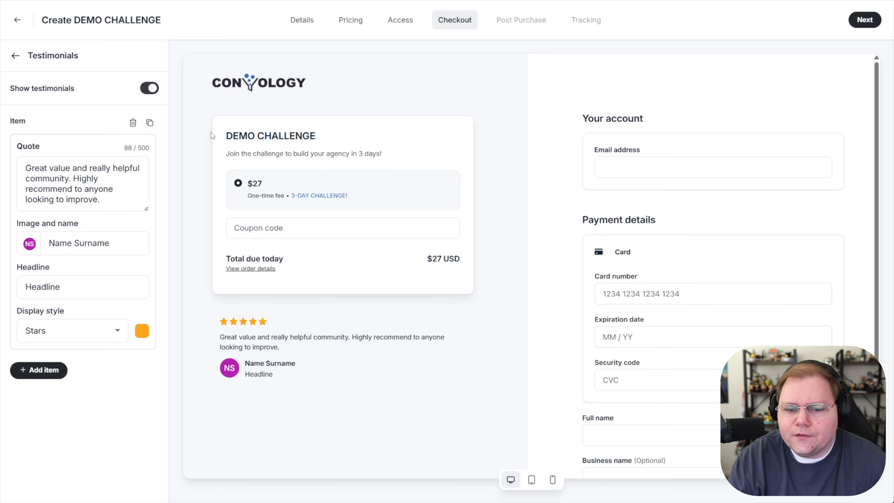
{"action": "left_click", "coordinate": [15, 56]}
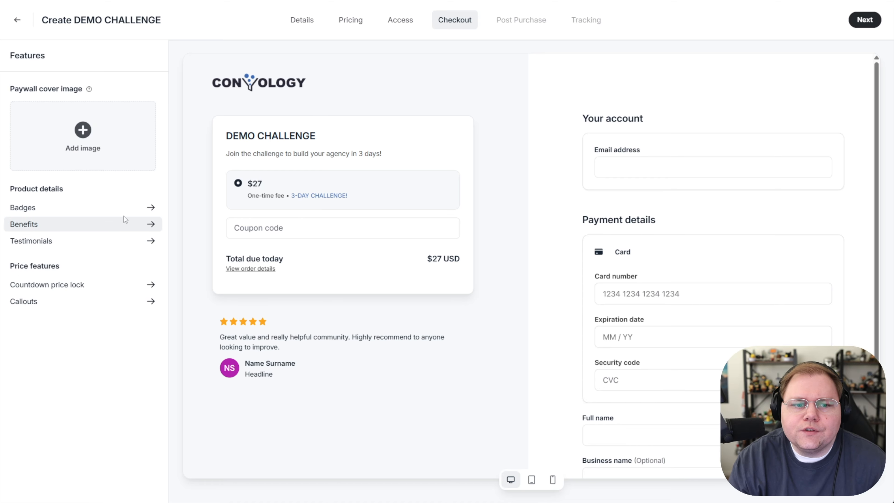
Turn on badges and benefits for the paywall's checkout page and continue to the post-purchase settings
{"action": "left_click", "coordinate": [134, 208]}
{"action": "left_click", "coordinate": [149, 88]}
{"action": "left_click", "coordinate": [16, 56]}
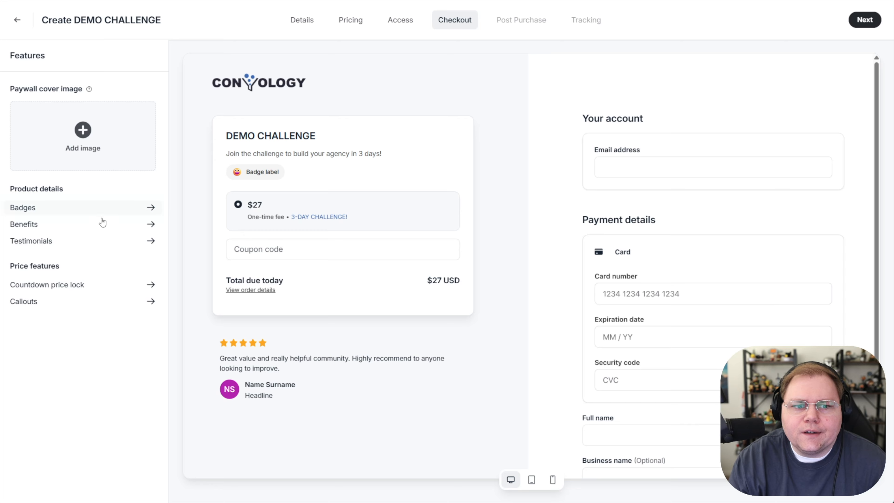
{"action": "left_click", "coordinate": [141, 224]}
{"action": "left_click", "coordinate": [149, 88]}
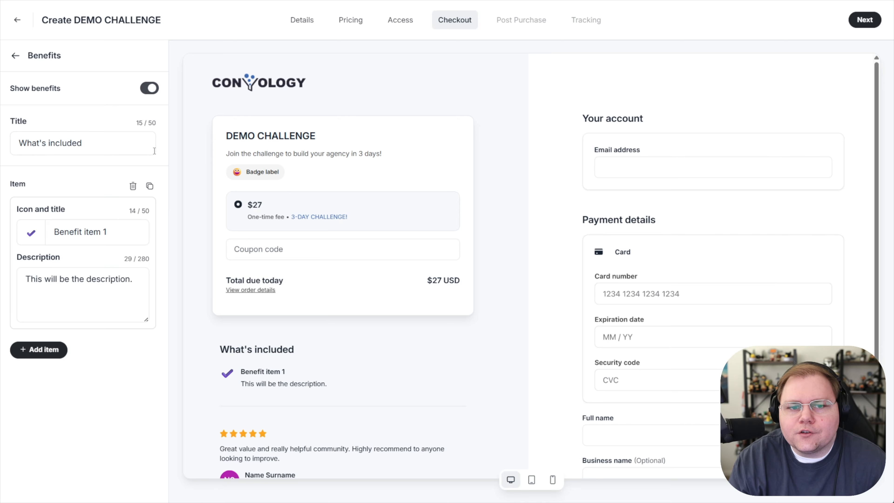
{"action": "left_click", "coordinate": [15, 55]}
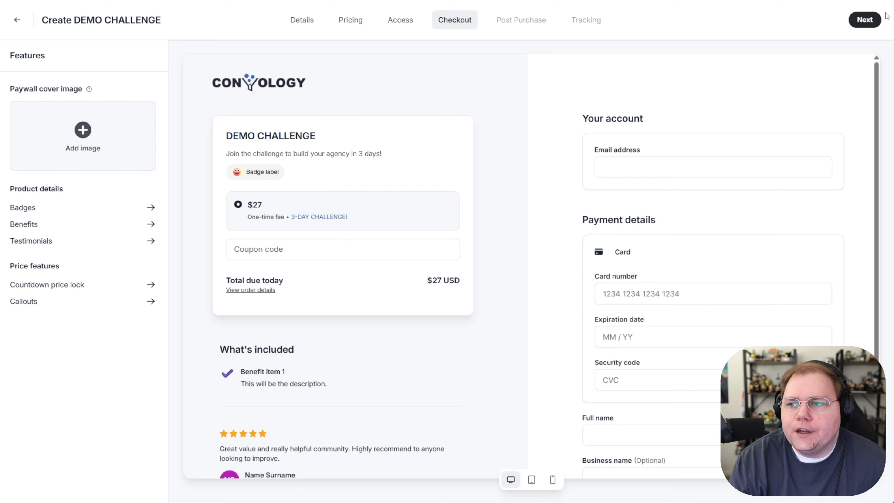
{"action": "left_click", "coordinate": [872, 19]}
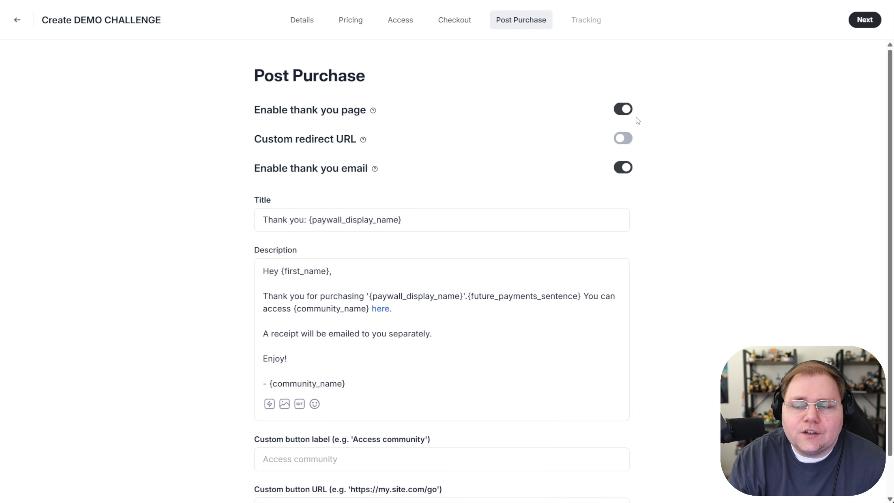
Enable the custom redirect URL option for the paywall's thank-you page and continue to the tracking settings
{"action": "scroll", "coordinate": [601, 369], "scroll_direction": "down", "scroll_amount": 1}
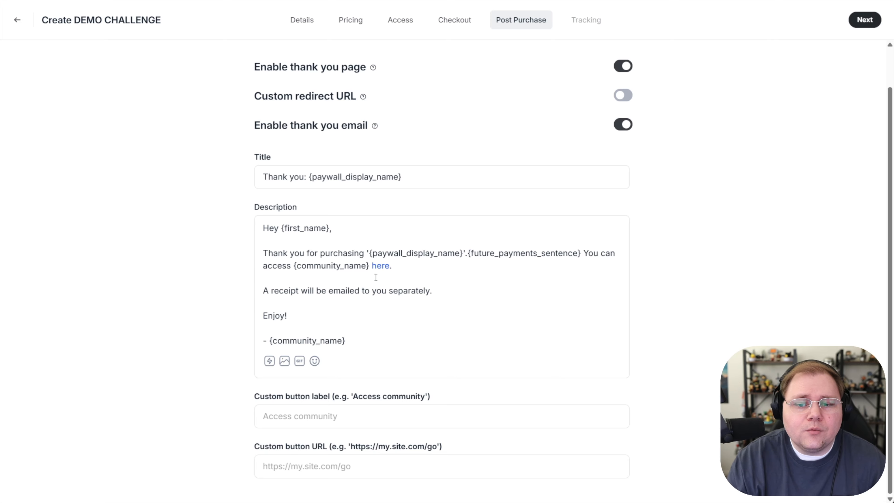
{"action": "left_click", "coordinate": [623, 97]}
{"action": "left_click", "coordinate": [317, 128]}
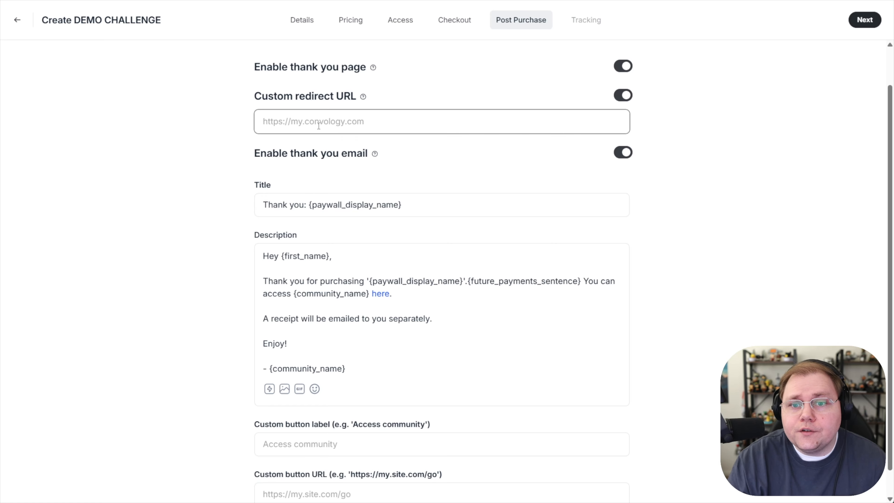
{"action": "left_click", "coordinate": [362, 97]}
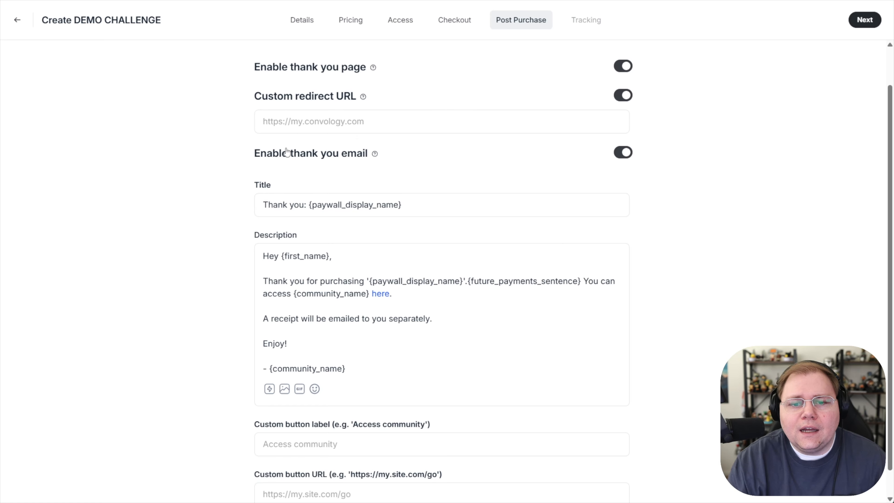
{"action": "scroll", "coordinate": [385, 292], "scroll_direction": "down", "scroll_amount": 1}
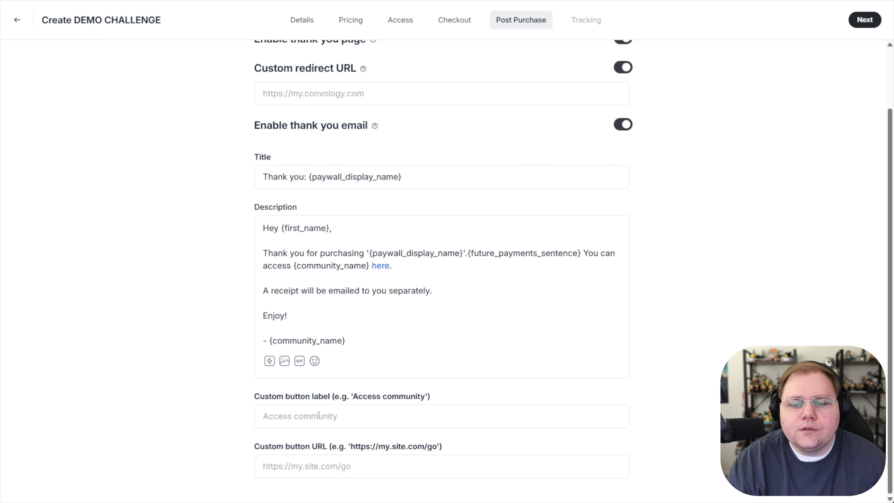
{"action": "left_click", "coordinate": [859, 22]}
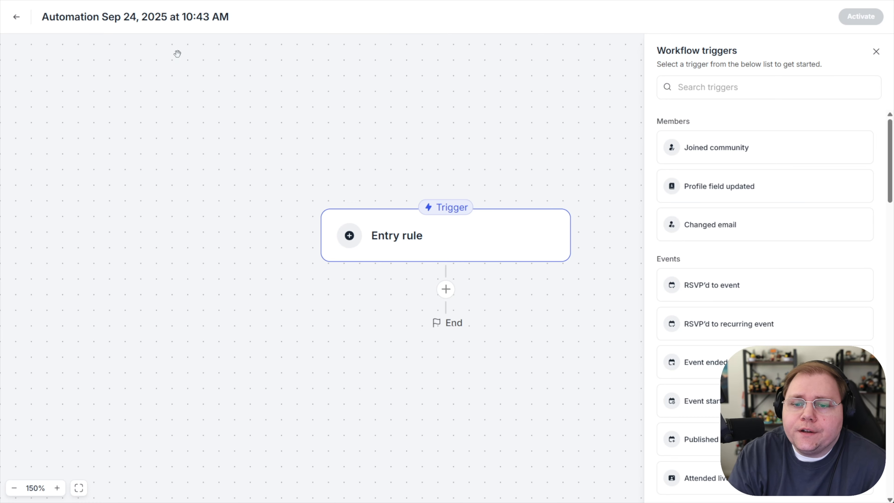
Set the automation's trigger to "Charged for a paywall" and choose the DEMO CHALLENGE paywall
{"action": "left_click_drag", "start_coordinate": [469, 157], "coordinate": [378, 132]}
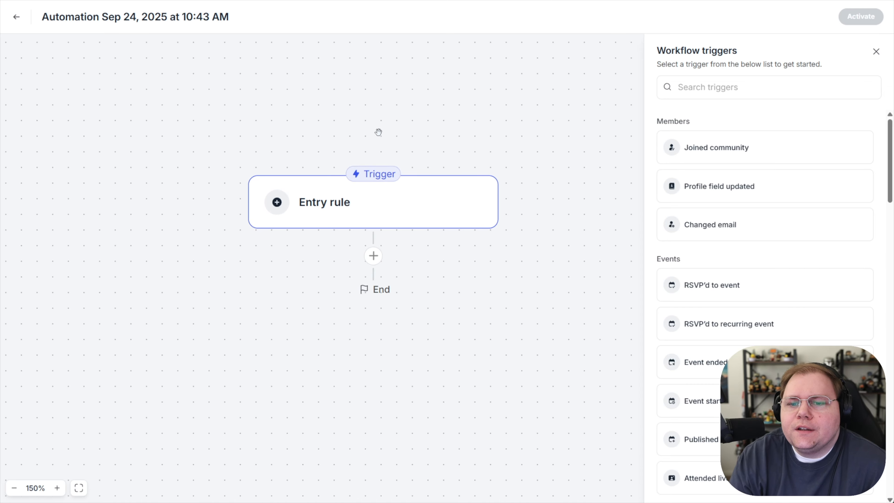
{"action": "left_click", "coordinate": [751, 77]}
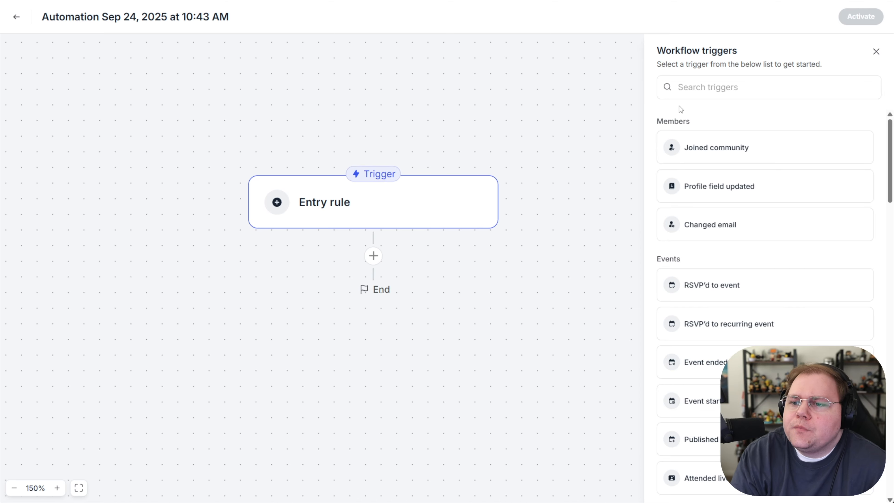
{"action": "type", "text": "paywall"}
{"action": "left_click", "coordinate": [714, 158]}
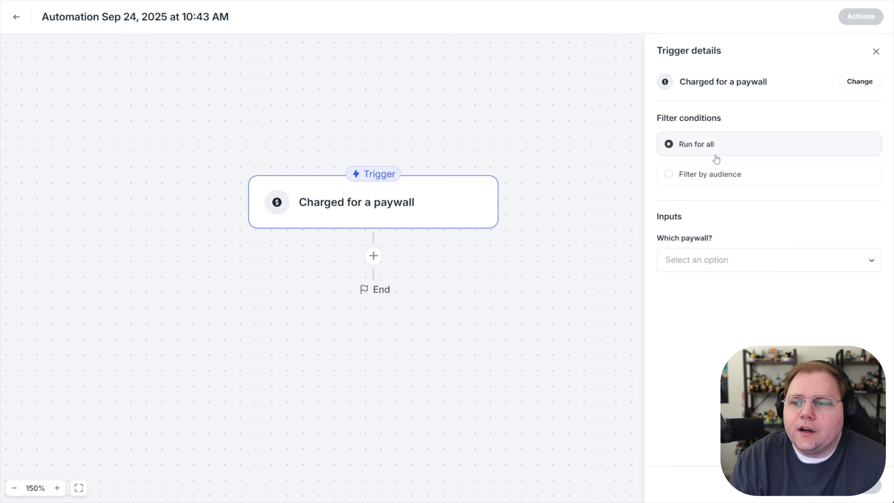
{"action": "left_click", "coordinate": [710, 264]}
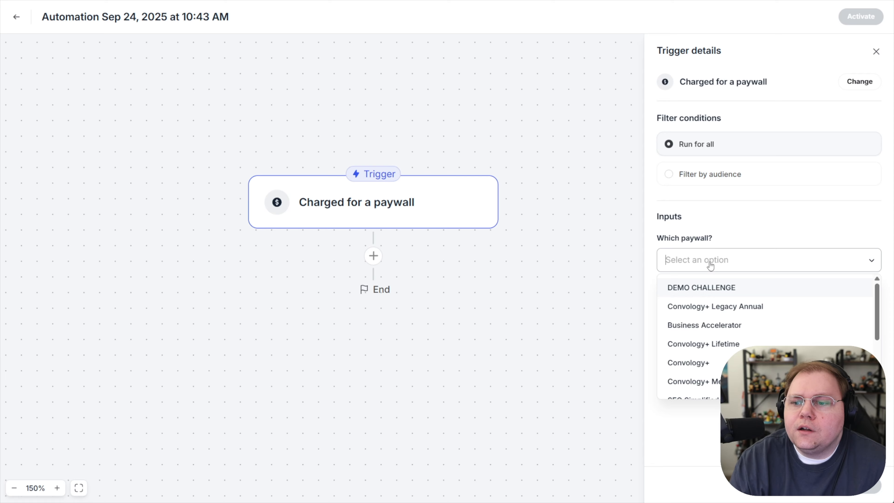
{"action": "left_click", "coordinate": [704, 287]}
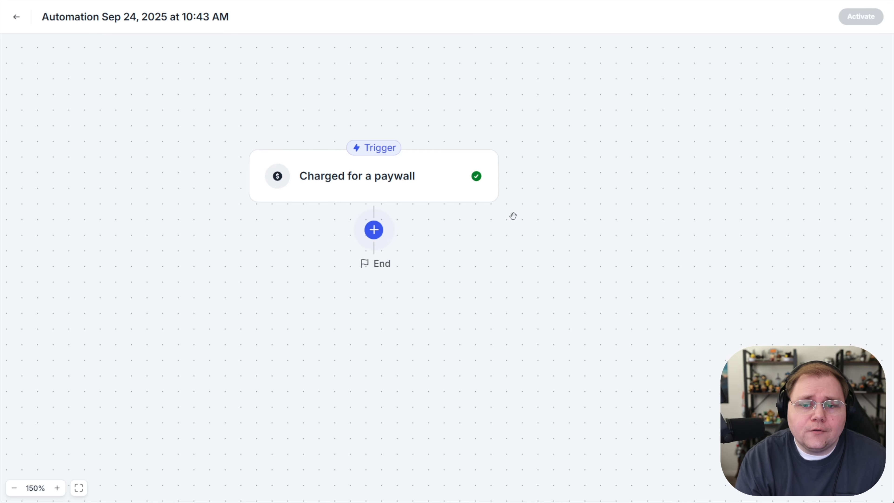
Add a "Send a direct message" action after the paywall trigger
{"action": "scroll", "coordinate": [497, 277], "scroll_direction": "down", "scroll_amount": 2}
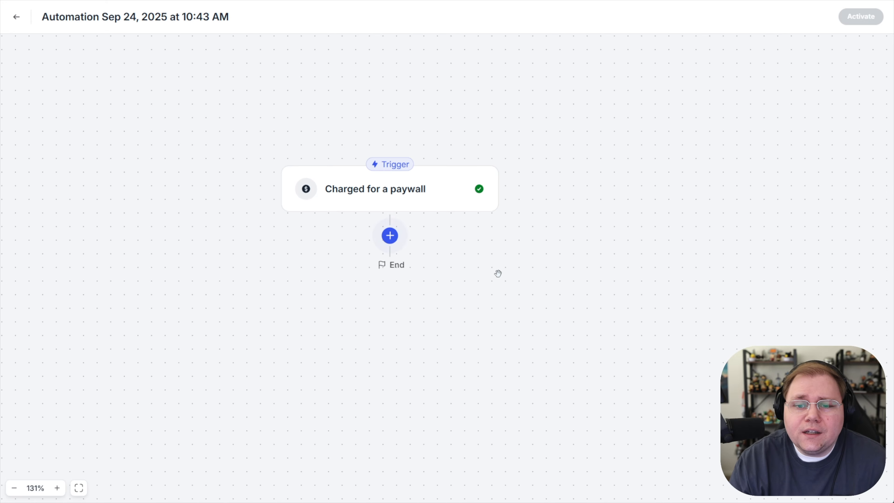
{"action": "left_click", "coordinate": [390, 242]}
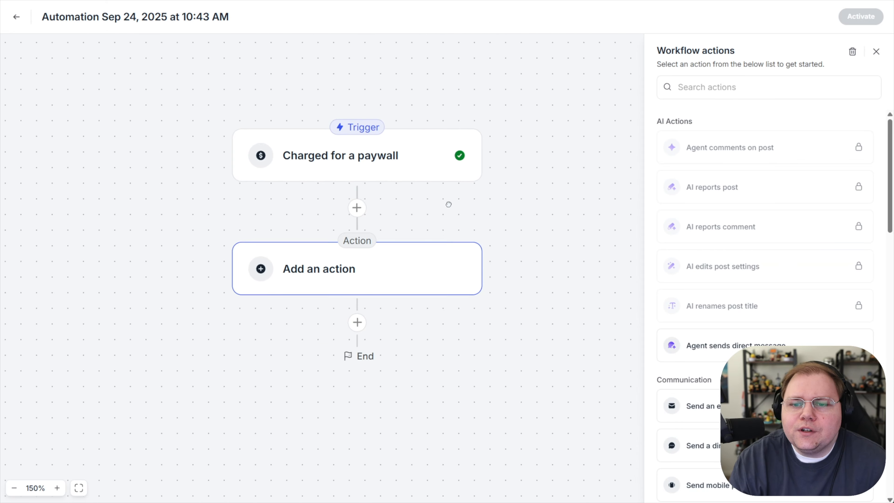
{"action": "left_click", "coordinate": [719, 93]}
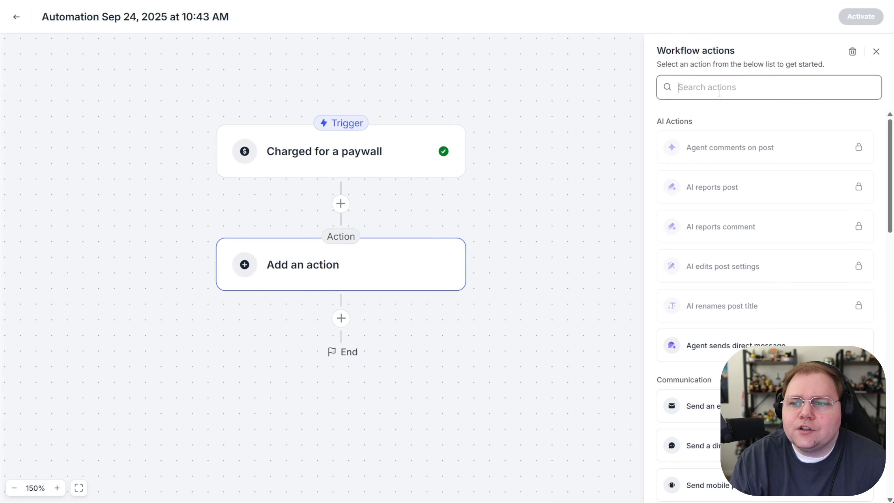
{"action": "type", "text": "mess"}
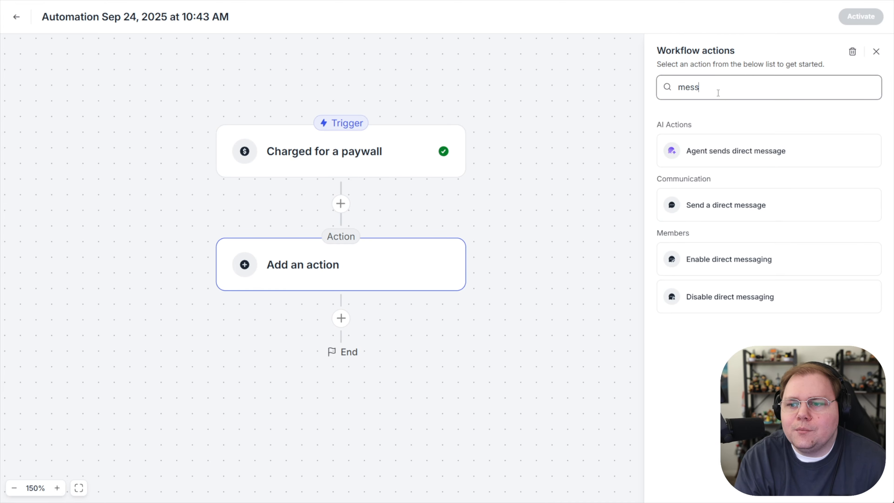
{"action": "left_click", "coordinate": [729, 206]}
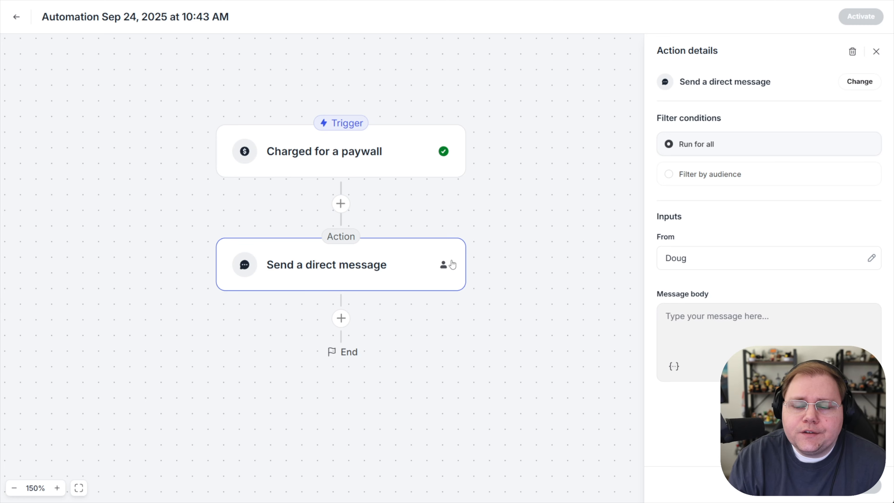
Write the message body "Hey {{member.name}} - you now have access to Day 1 of the challenge!" using the member name variable, and save it
{"action": "left_click", "coordinate": [714, 317]}
{"action": "type", "text": "Hey Doug"}
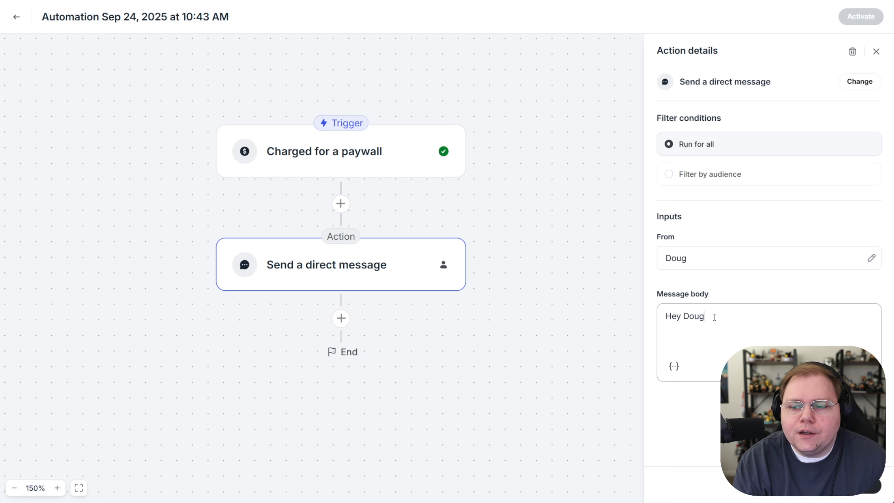
{"action": "left_click", "coordinate": [673, 366]}
{"action": "left_click", "coordinate": [709, 434]}
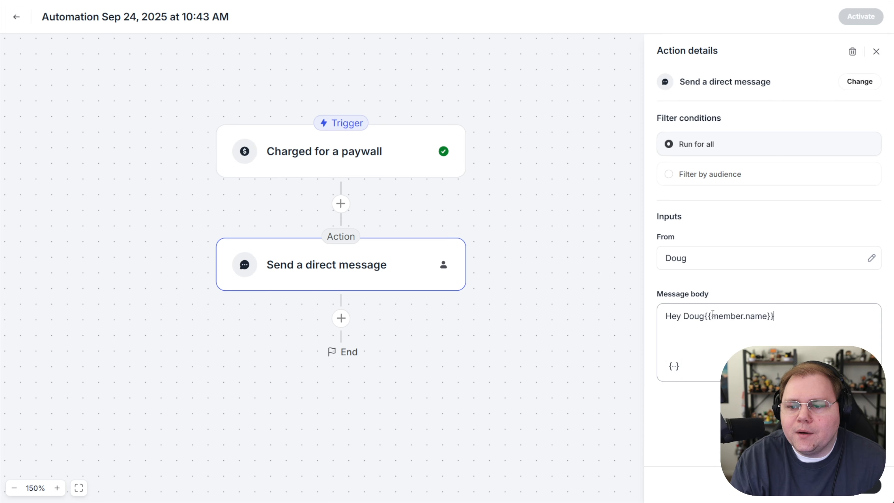
{"action": "double_click", "coordinate": [694, 316]}
{"action": "key", "text": "BackSpace"}
{"action": "type", "text": "- you now have access to Dya"}
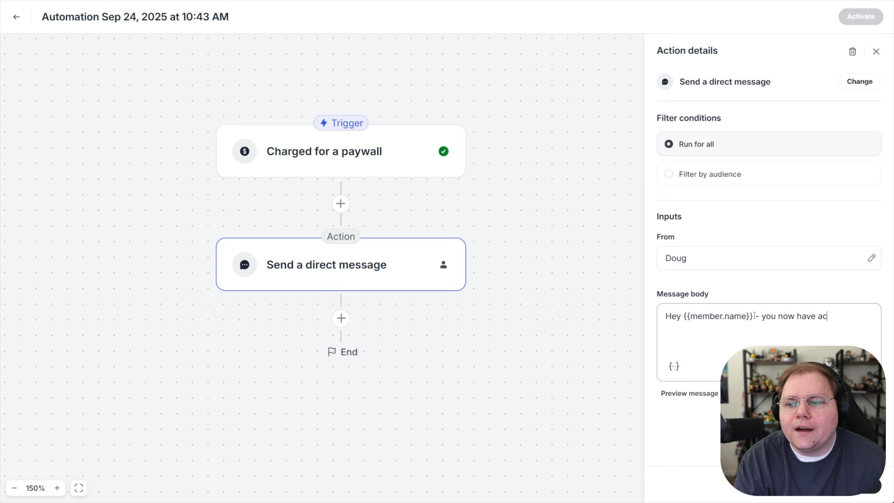
{"action": "key", "text": "BackSpace"}
{"action": "key", "text": "BackSpace"}
{"action": "type", "text": "ay 1 of the challenge!"}
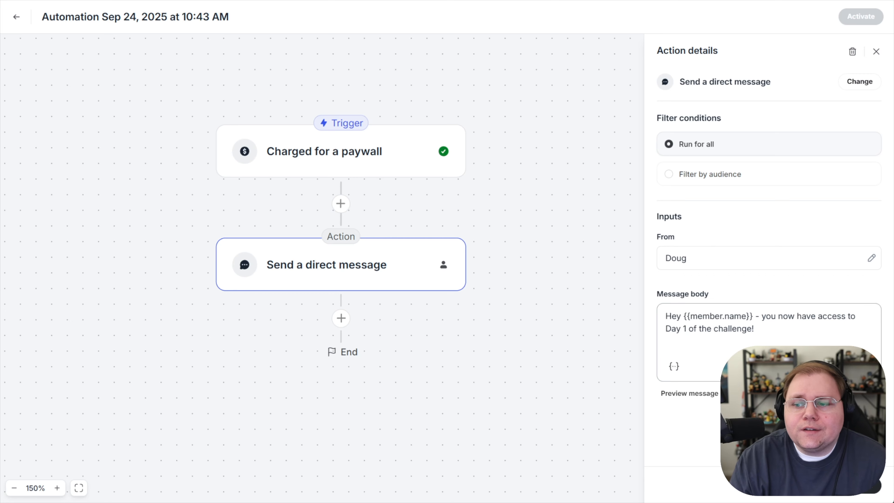
{"action": "left_click", "coordinate": [864, 486]}
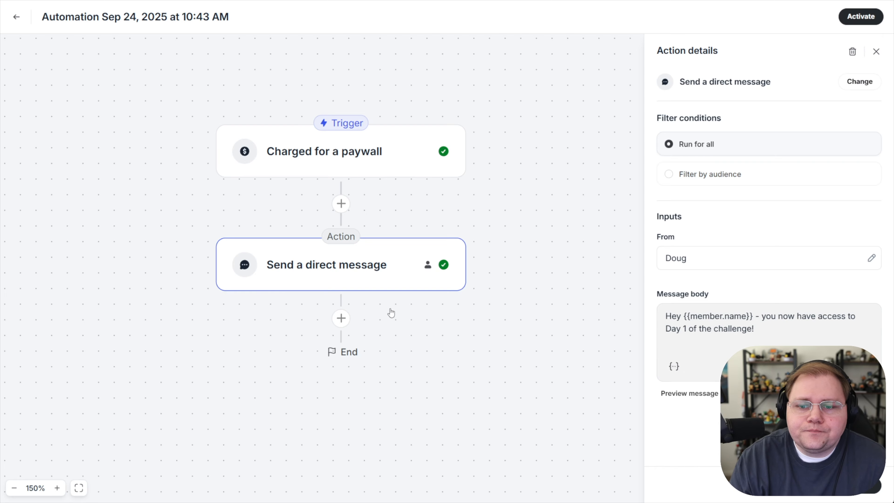
Add a time delay action of 1 day after the direct message
{"action": "left_click", "coordinate": [341, 318]}
{"action": "left_click", "coordinate": [559, 135]}
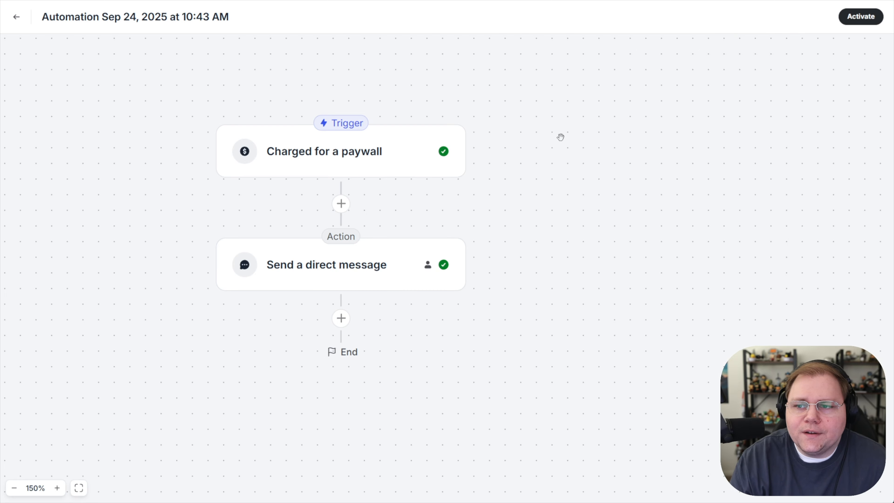
{"action": "left_click", "coordinate": [340, 326]}
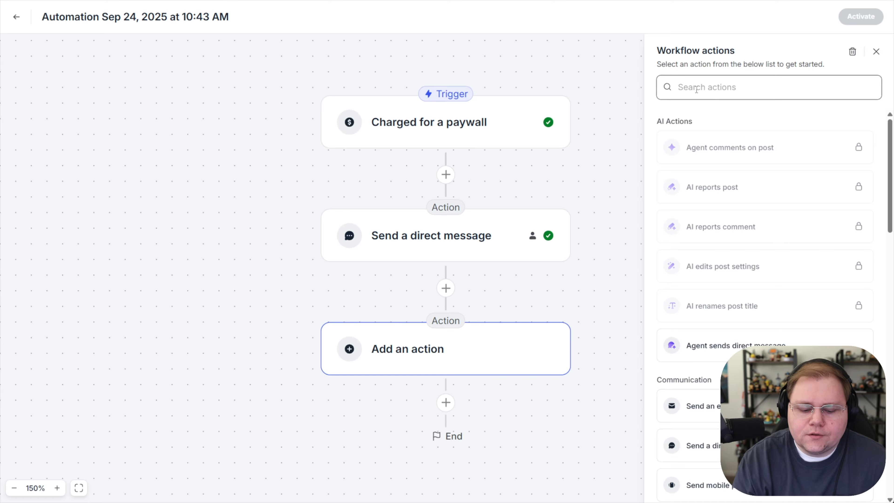
{"action": "type", "text": "delay"}
{"action": "left_click", "coordinate": [690, 151]}
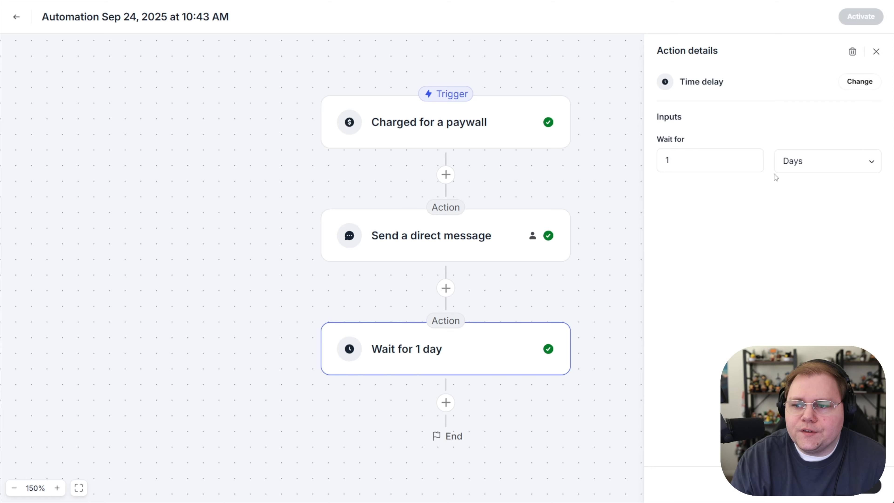
{"action": "left_click", "coordinate": [446, 402]}
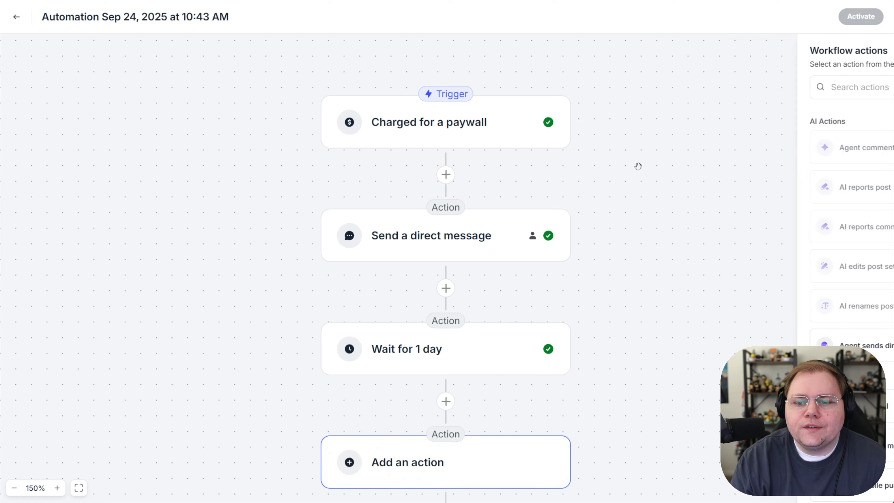
{"action": "key", "text": "Escape"}
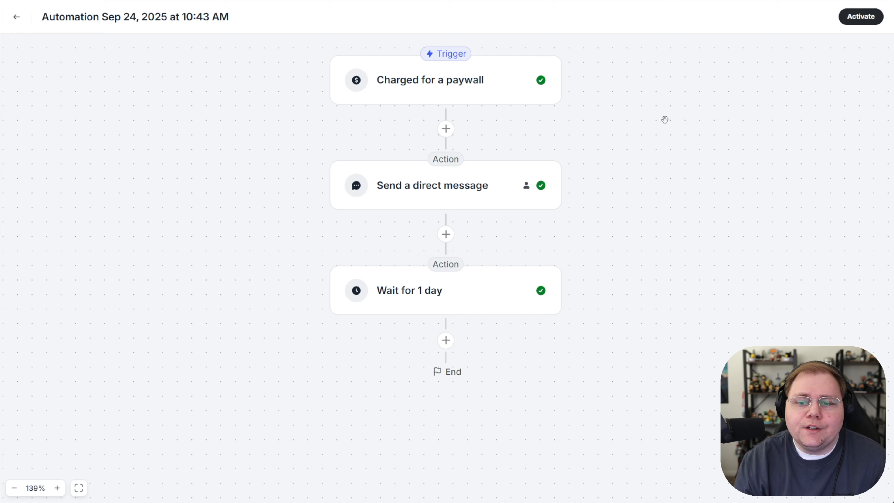
{"action": "left_click", "coordinate": [445, 341]}
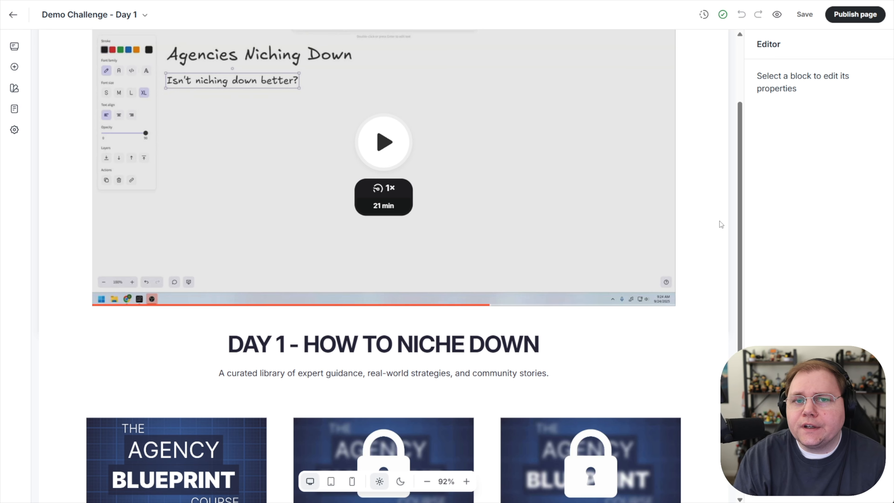
Add the two-plan "Invest in Your Transformation" pricing block below the day cards on the Demo Challenge - Day 1 page
{"action": "scroll", "coordinate": [532, 175], "scroll_direction": "down", "scroll_amount": 5}
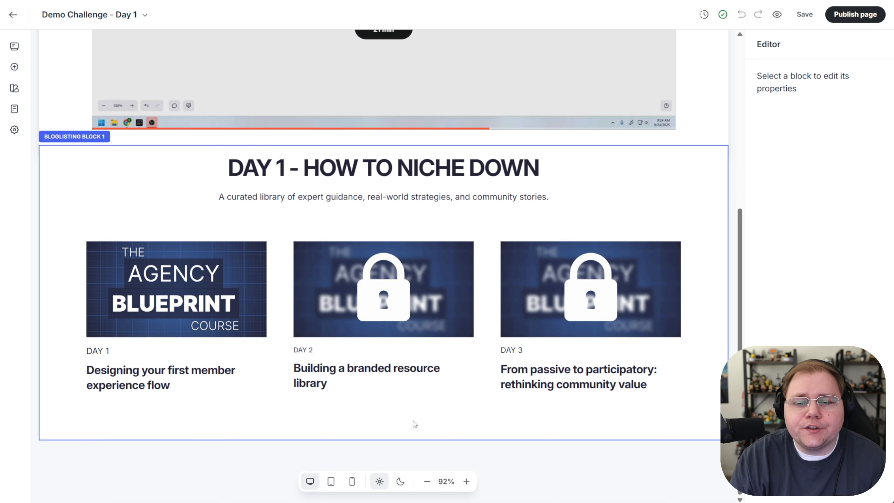
{"action": "left_click", "coordinate": [14, 66]}
{"action": "left_click", "coordinate": [13, 47]}
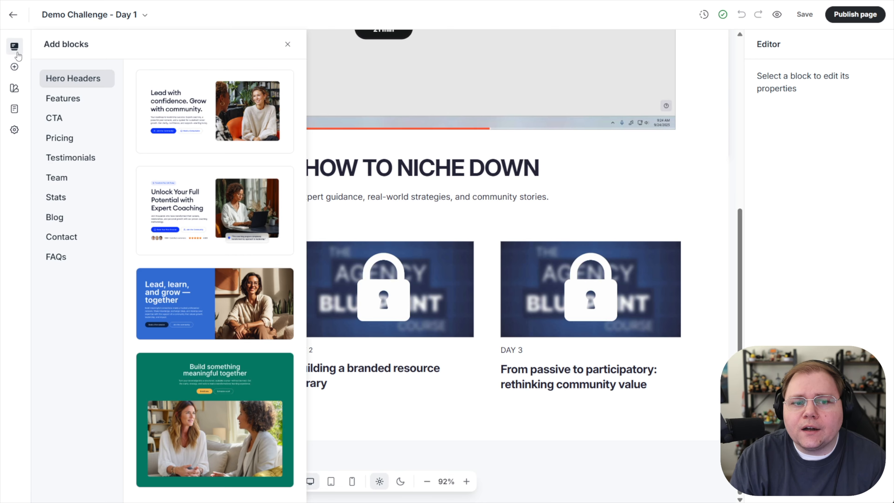
{"action": "left_click", "coordinate": [70, 138]}
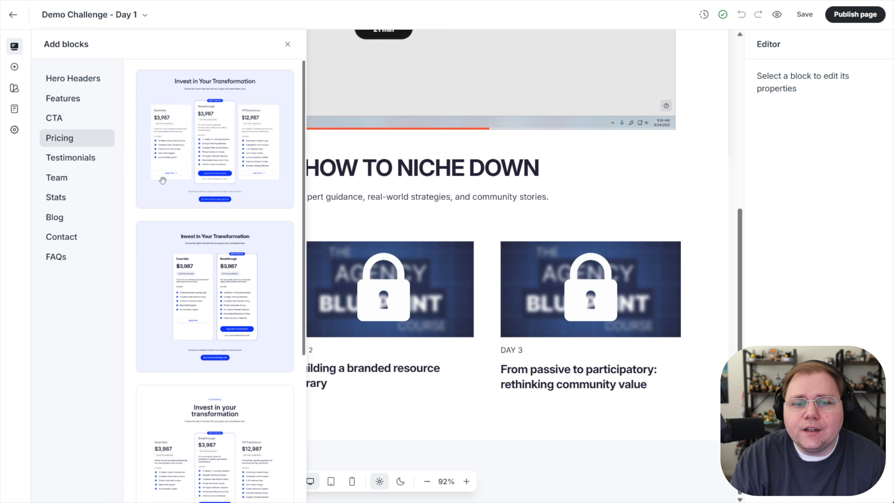
{"action": "left_click", "coordinate": [223, 259]}
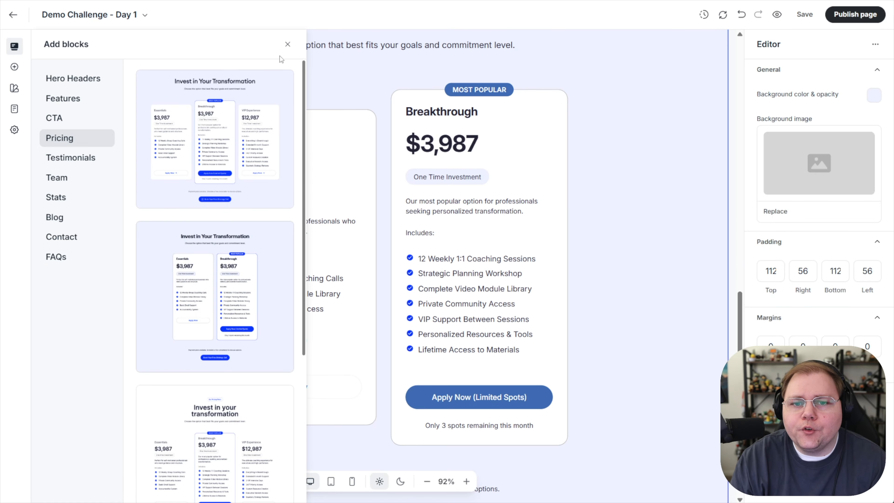
{"action": "left_click", "coordinate": [287, 44]}
{"action": "scroll", "coordinate": [422, 256], "scroll_direction": "up", "scroll_amount": 5}
{"action": "scroll", "coordinate": [421, 257], "scroll_direction": "down", "scroll_amount": 3}
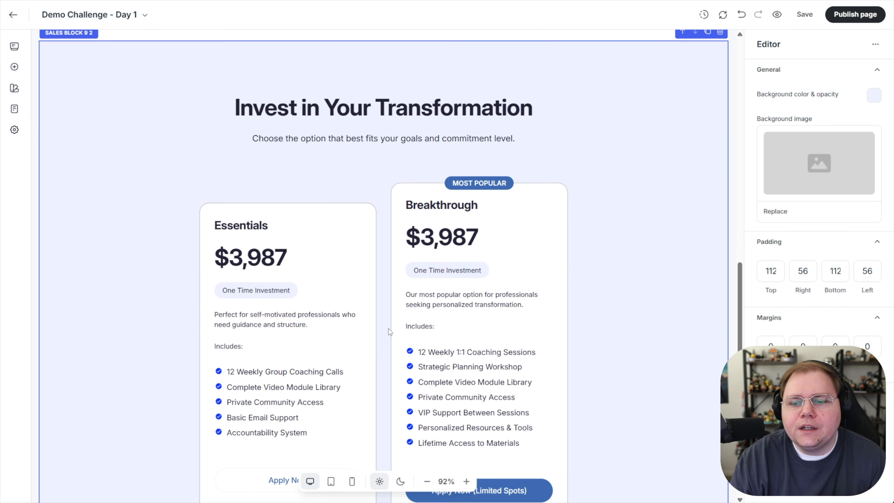
{"action": "scroll", "coordinate": [481, 276], "scroll_direction": "up", "scroll_amount": 6}
{"action": "scroll", "coordinate": [481, 276], "scroll_direction": "up", "scroll_amount": 5}
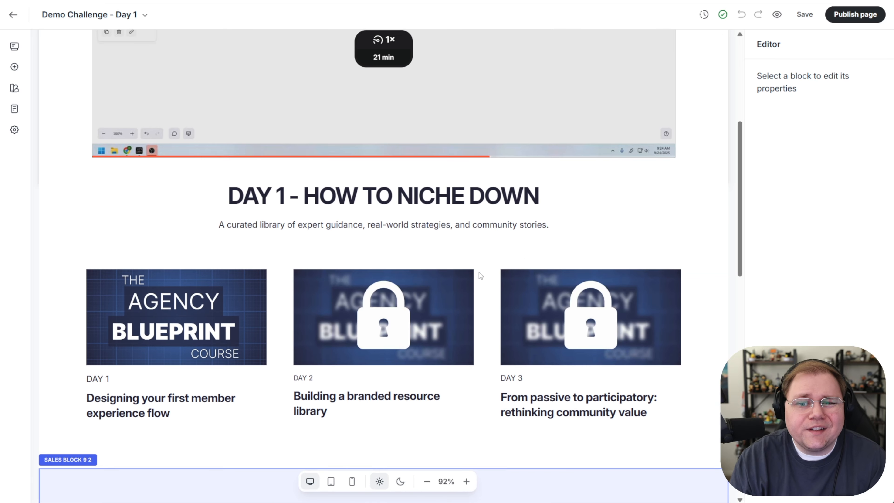
{"action": "scroll", "coordinate": [481, 275], "scroll_direction": "up", "scroll_amount": 2}
{"action": "scroll", "coordinate": [480, 275], "scroll_direction": "up", "scroll_amount": 3}
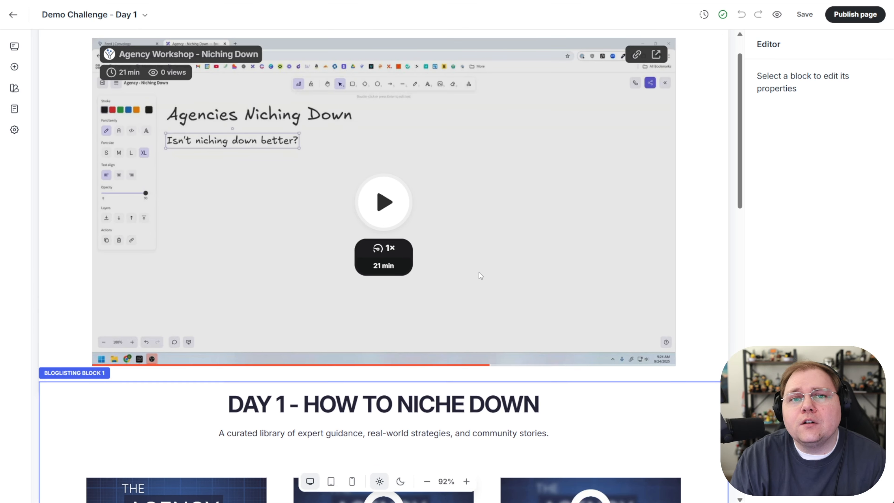